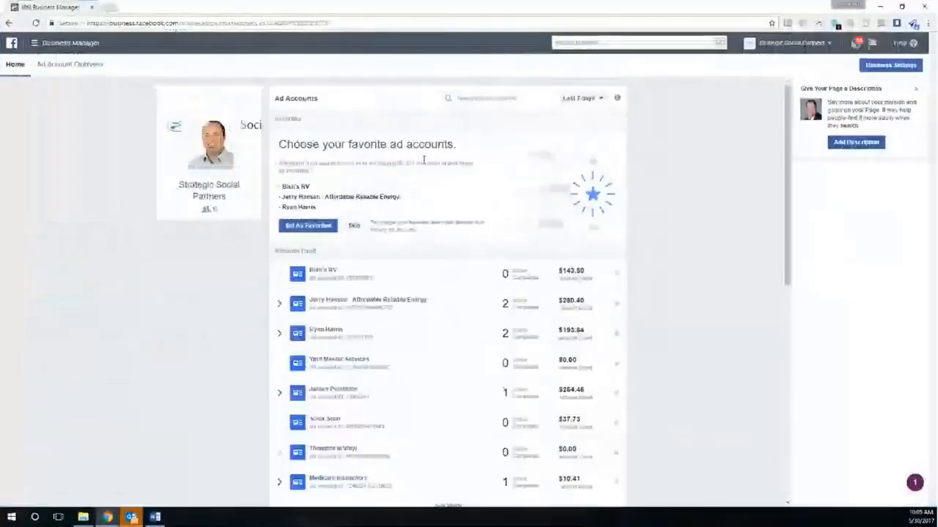
# Step: Go to Ads Manager from Business Manager and start creating a new ad
pyautogui.click(63, 42)
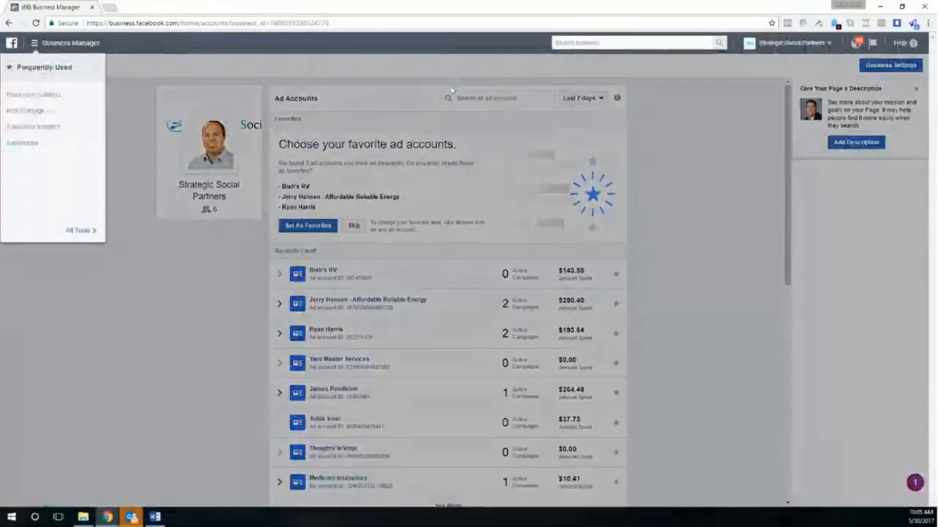
pyautogui.click(33, 111)
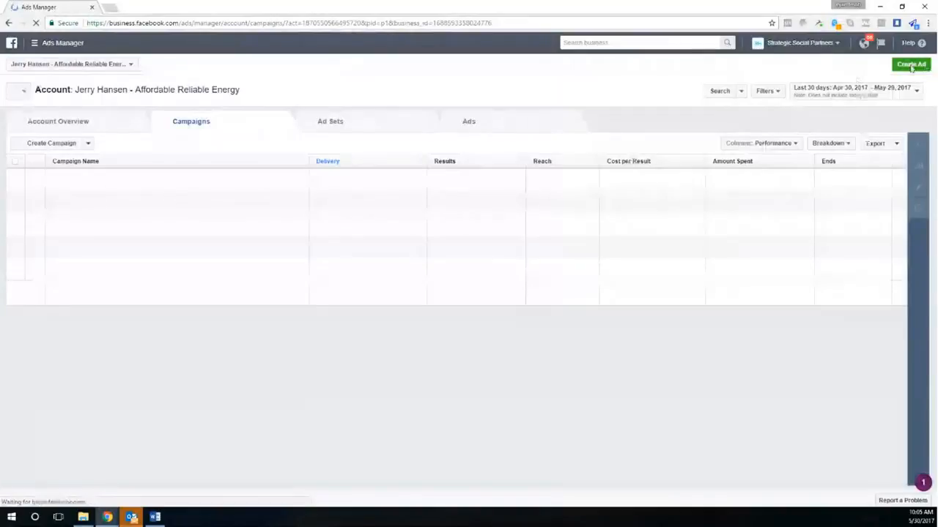
pyautogui.click(910, 66)
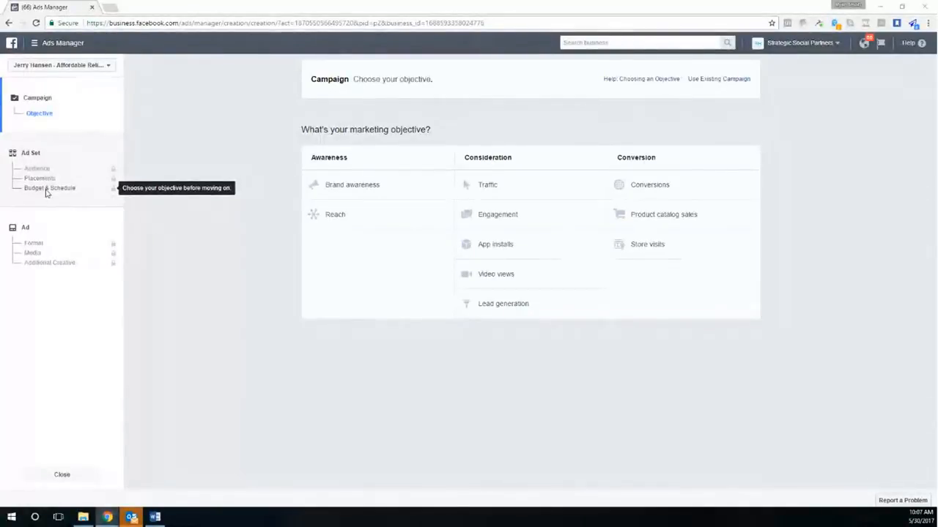
# Step: Choose Video views as the campaign's marketing objective and continue to the ad set
pyautogui.click(504, 277)
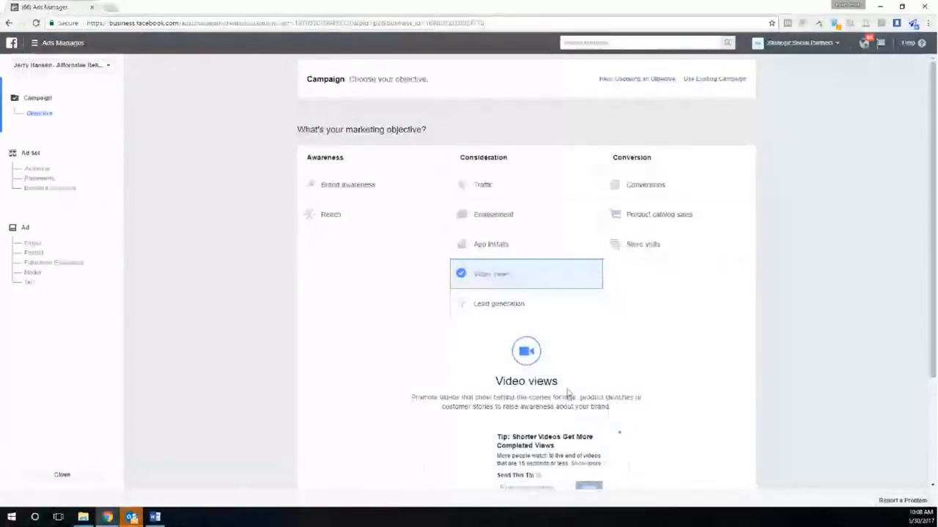
pyautogui.scroll(-2, 786, 371)
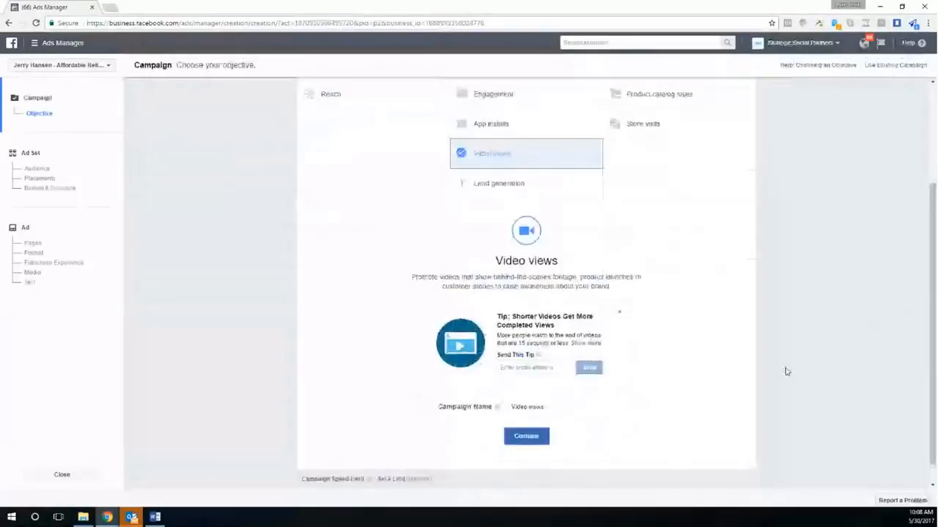
pyautogui.click(526, 436)
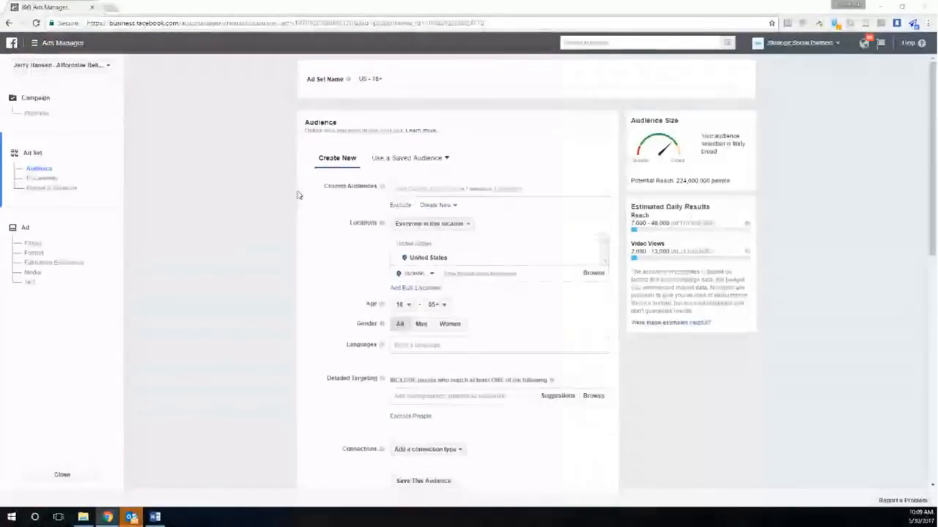
# Step: Examine the lookalike, custom and saved audiences offered for the ad set in this account
pyautogui.click(407, 189)
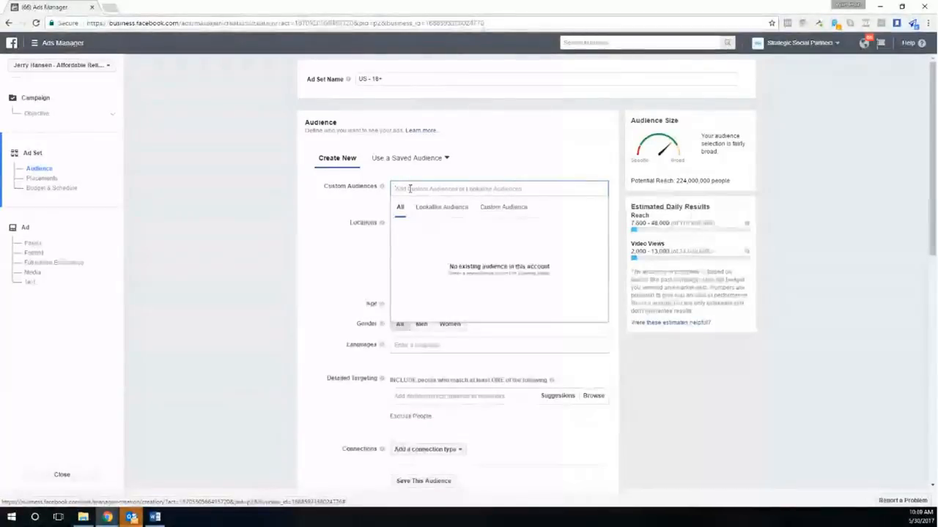
pyautogui.click(453, 209)
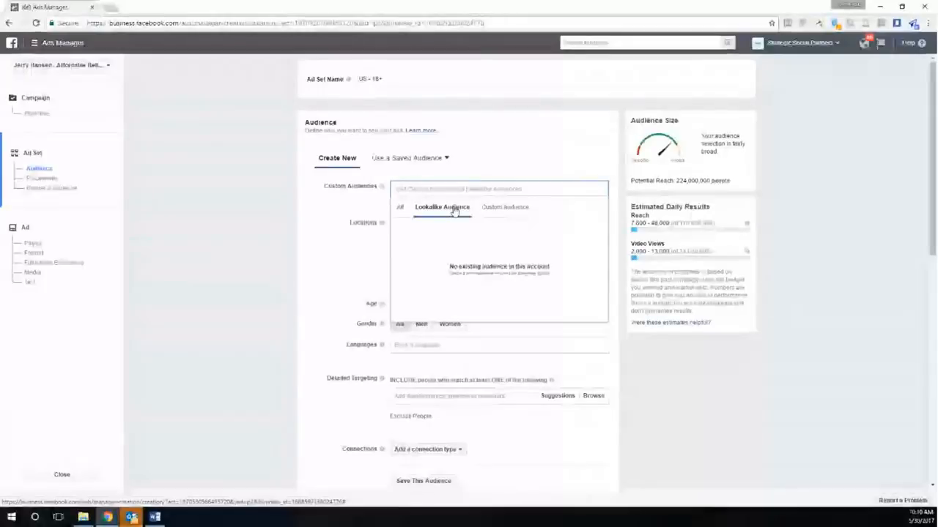
pyautogui.click(501, 210)
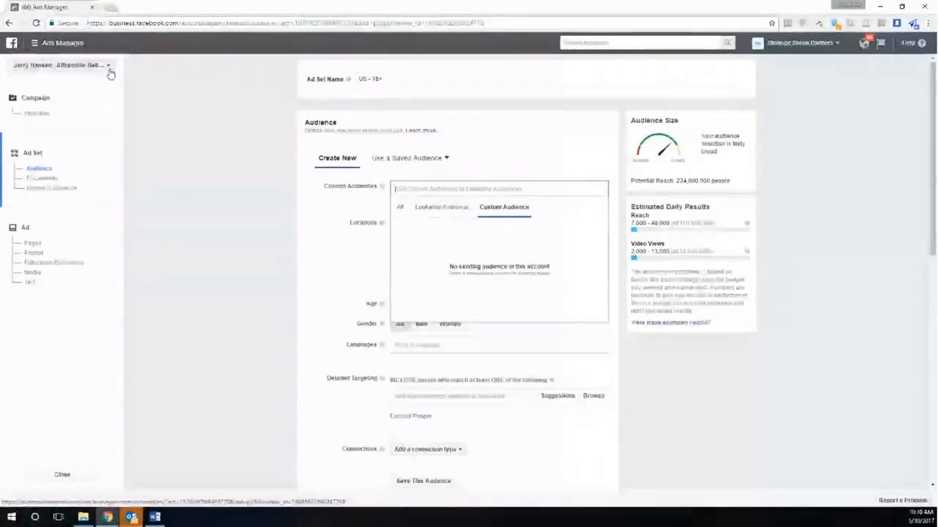
pyautogui.click(337, 231)
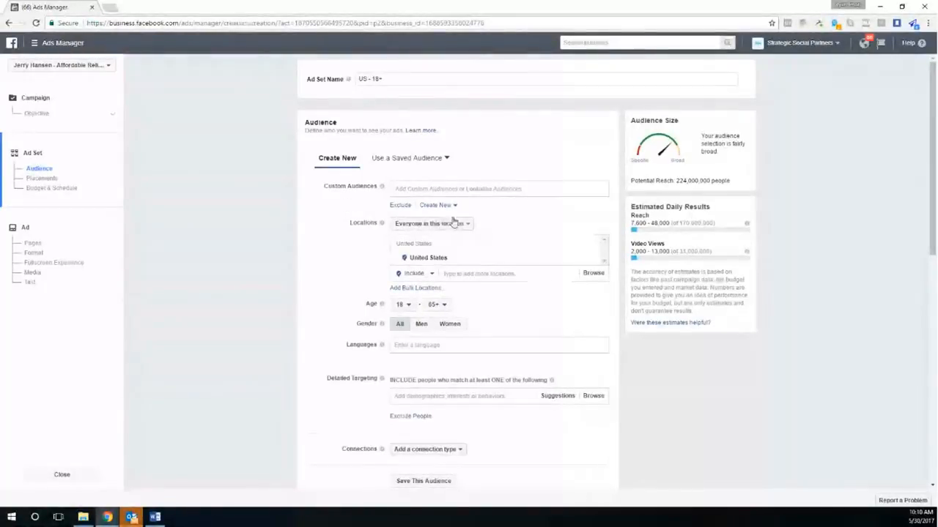
pyautogui.click(422, 161)
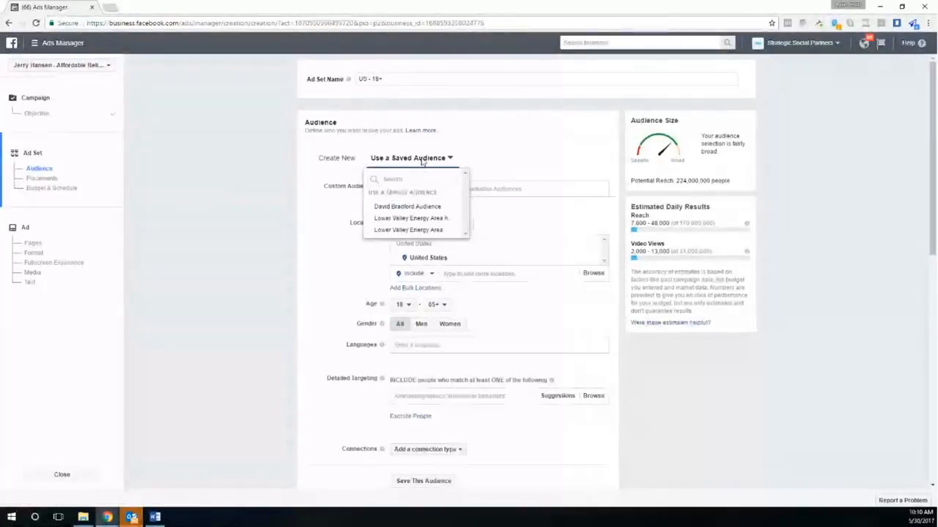
pyautogui.click(478, 147)
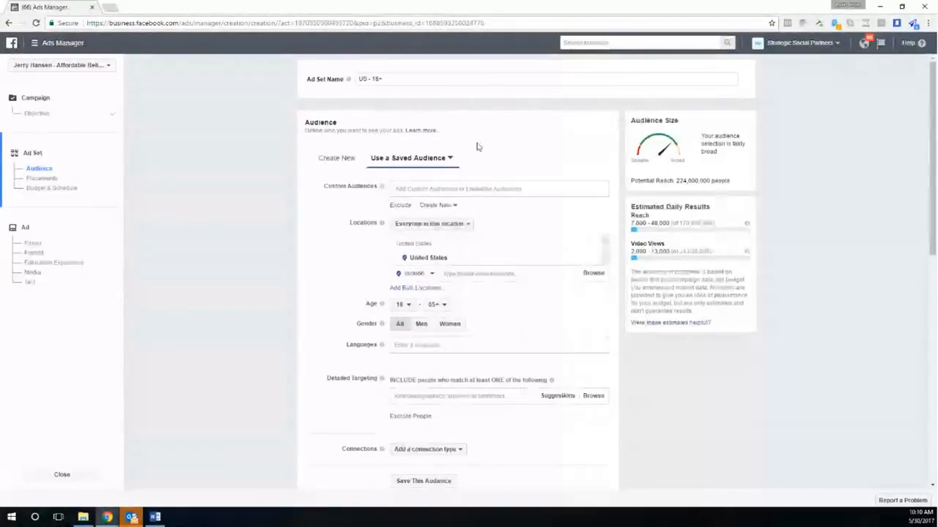
pyautogui.click(449, 189)
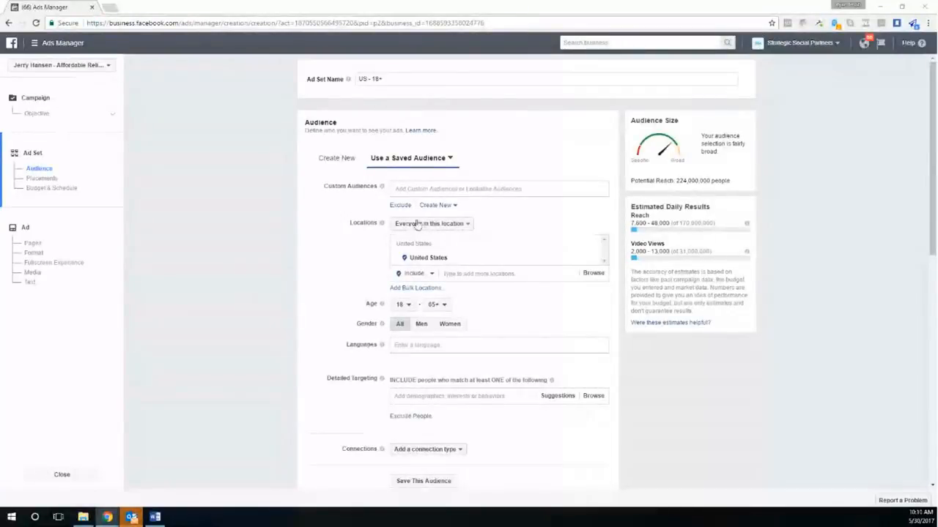
pyautogui.click(412, 188)
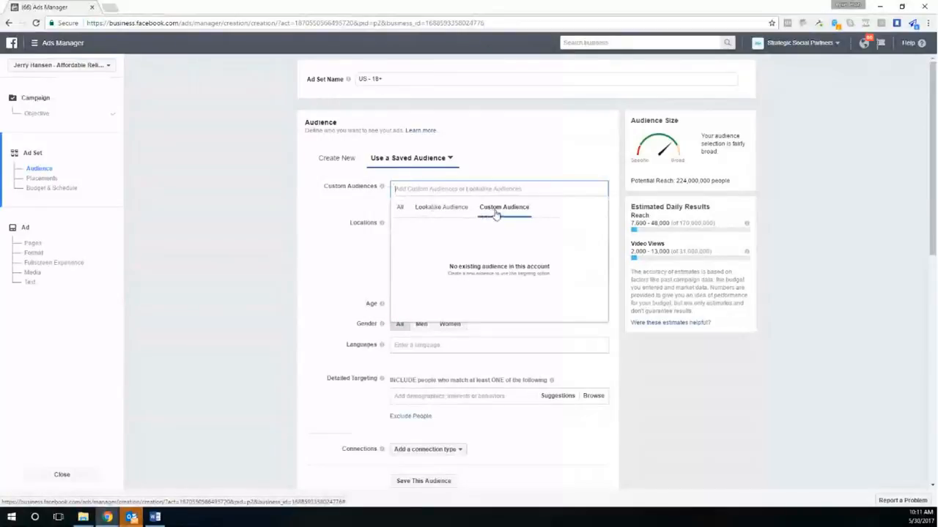
# Step: Switch to the ad account listed directly below the current one, leaving the unfinished ad, and continue there with the Video views objective
pyautogui.click(110, 65)
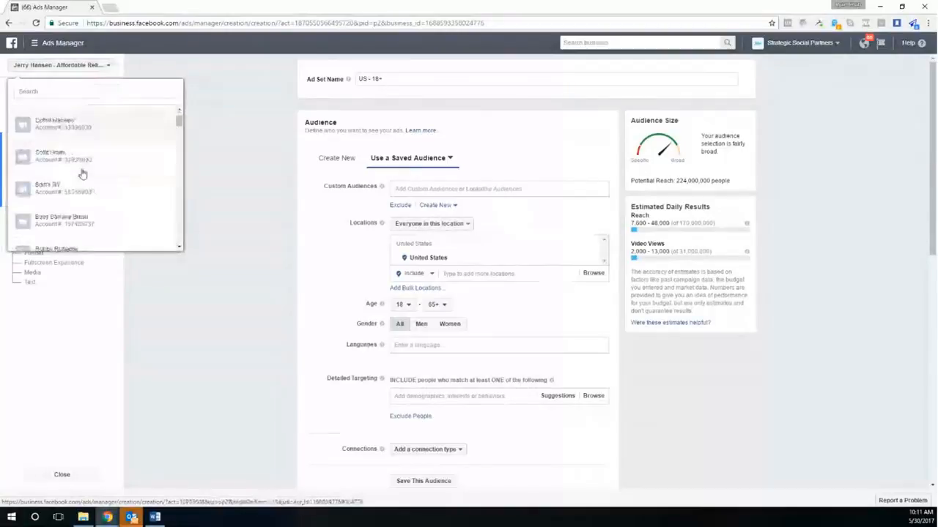
pyautogui.scroll(-10, 83, 174)
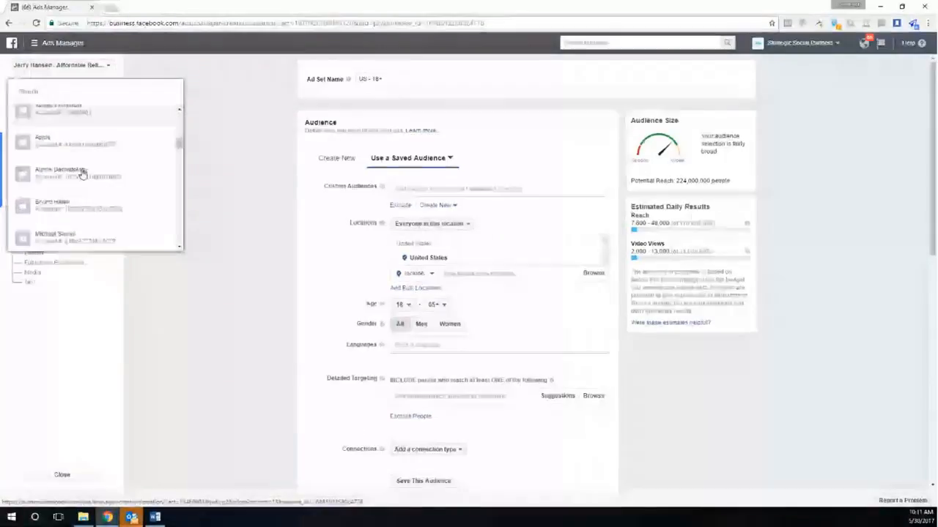
pyautogui.scroll(-10, 83, 174)
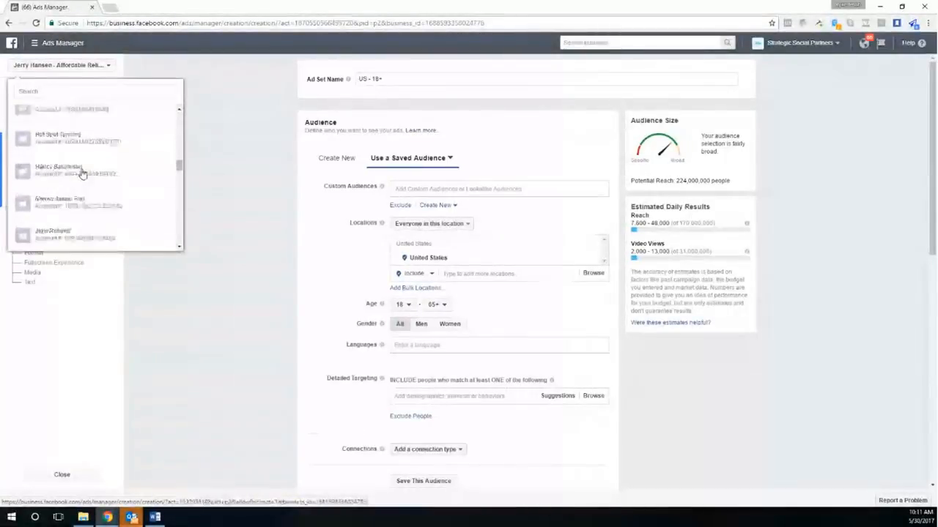
pyautogui.scroll(-8, 82, 174)
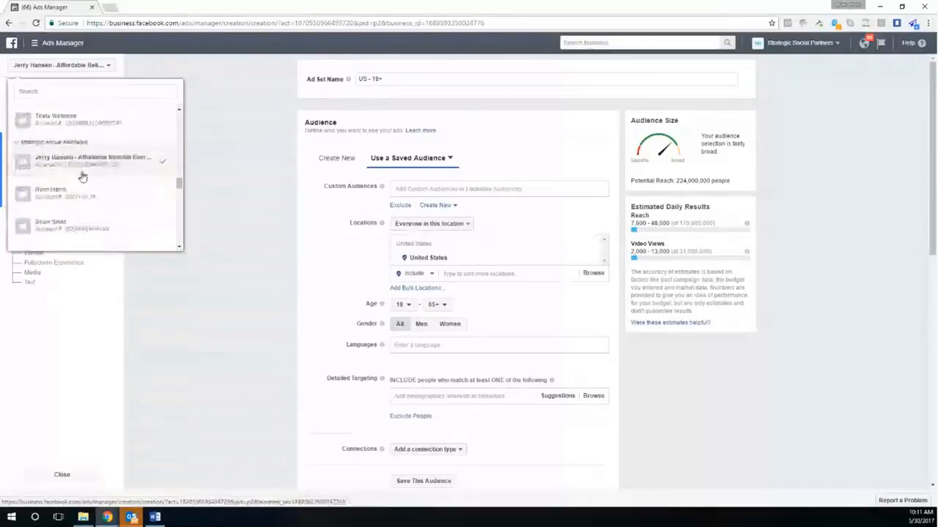
pyautogui.click(82, 194)
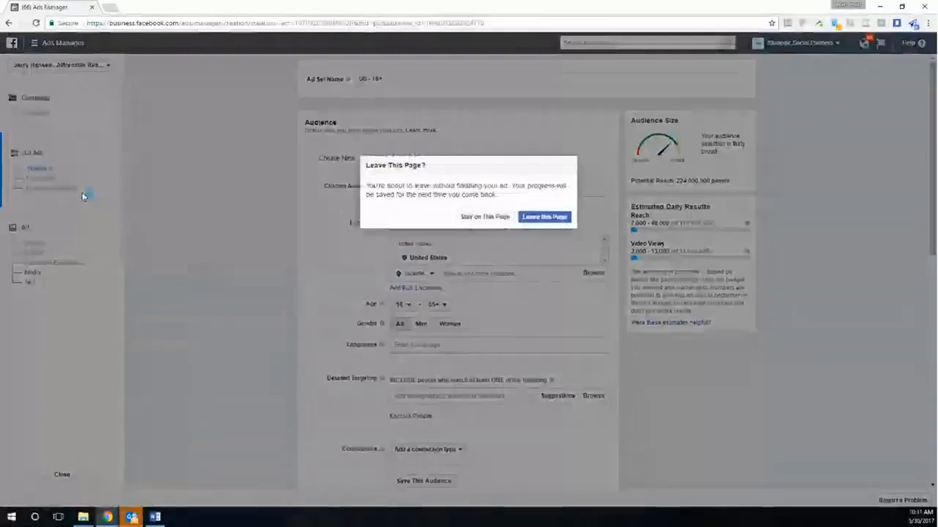
pyautogui.click(532, 217)
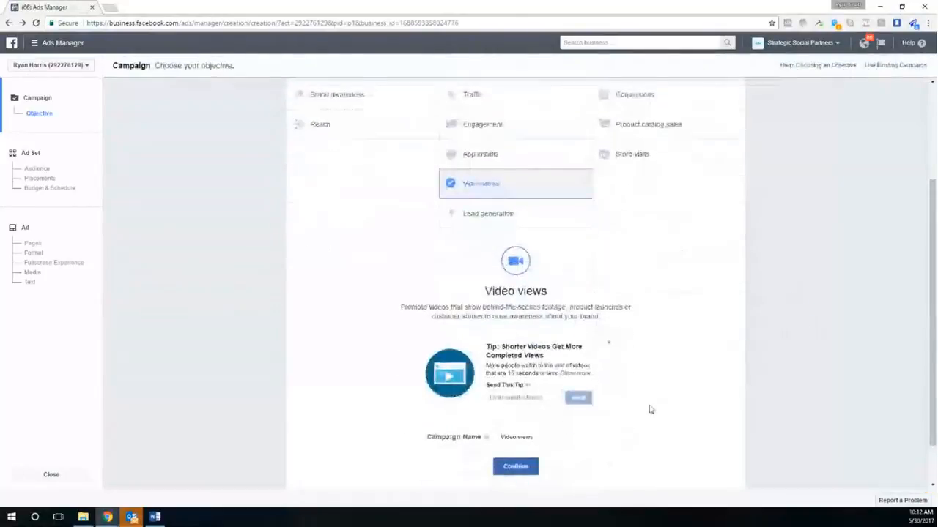
pyautogui.click(514, 415)
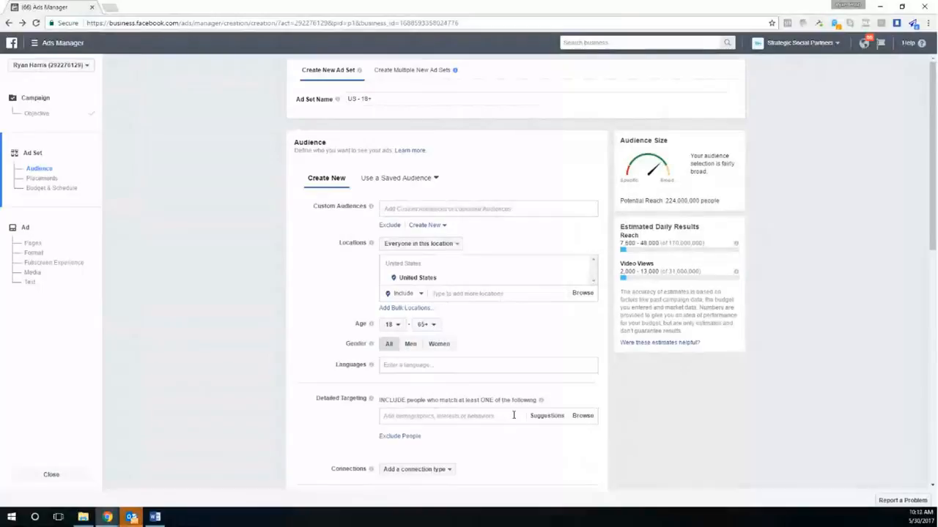
# Step: Examine the lookalike and custom audiences available for the ad set in the newly selected account
pyautogui.click(398, 210)
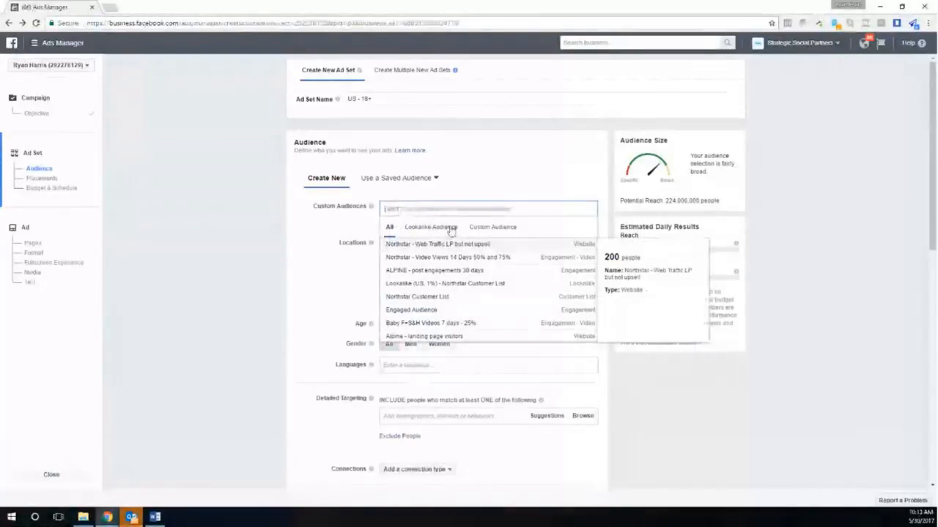
pyautogui.click(426, 229)
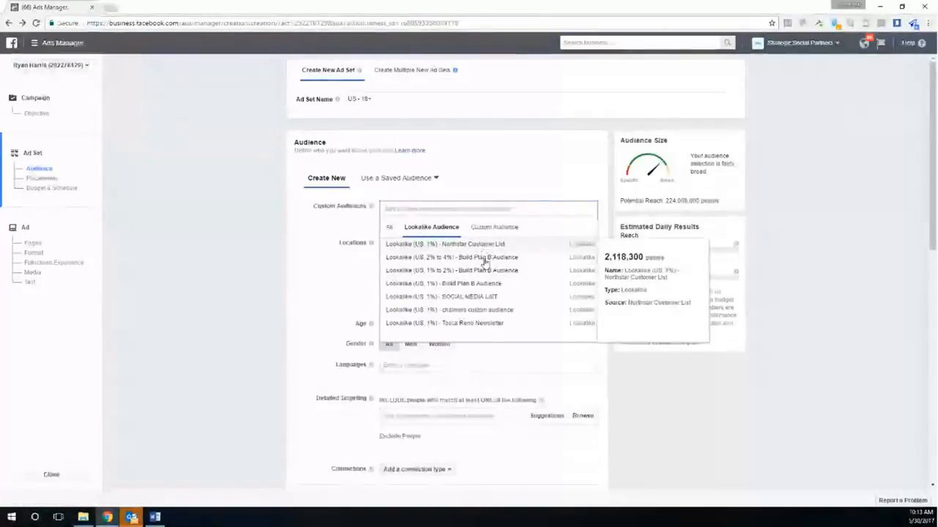
pyautogui.click(502, 228)
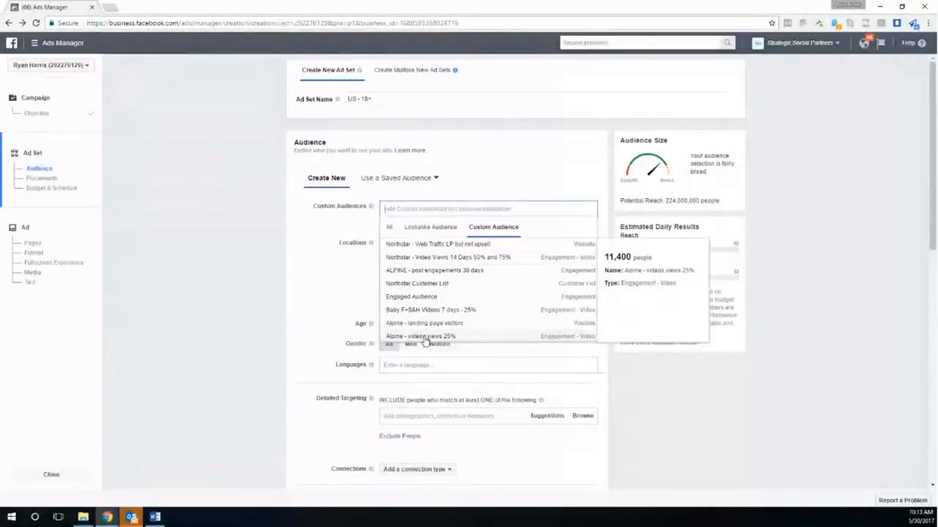
pyautogui.click(328, 243)
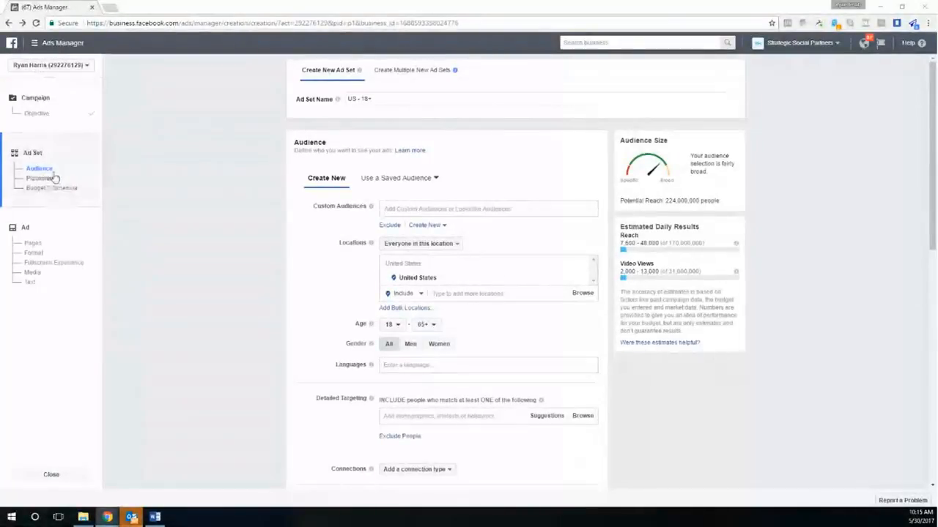
pyautogui.click(424, 210)
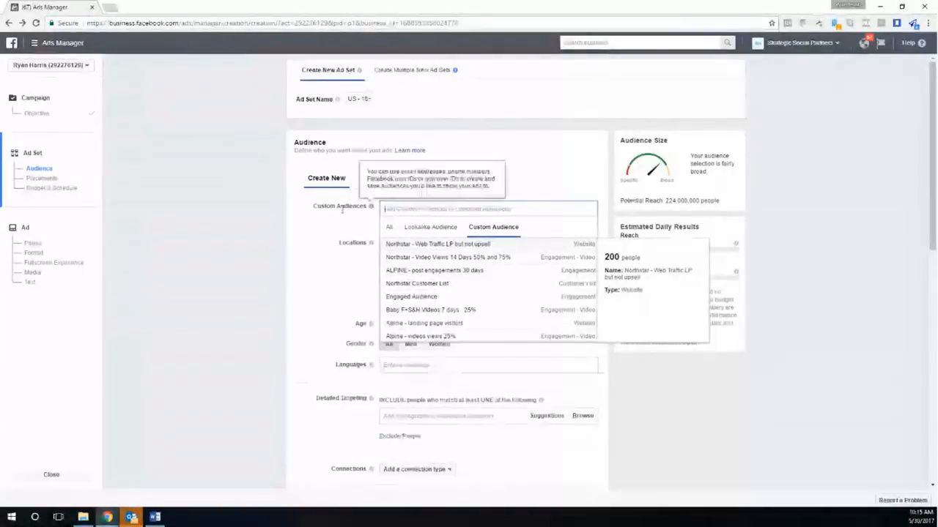
pyautogui.click(363, 227)
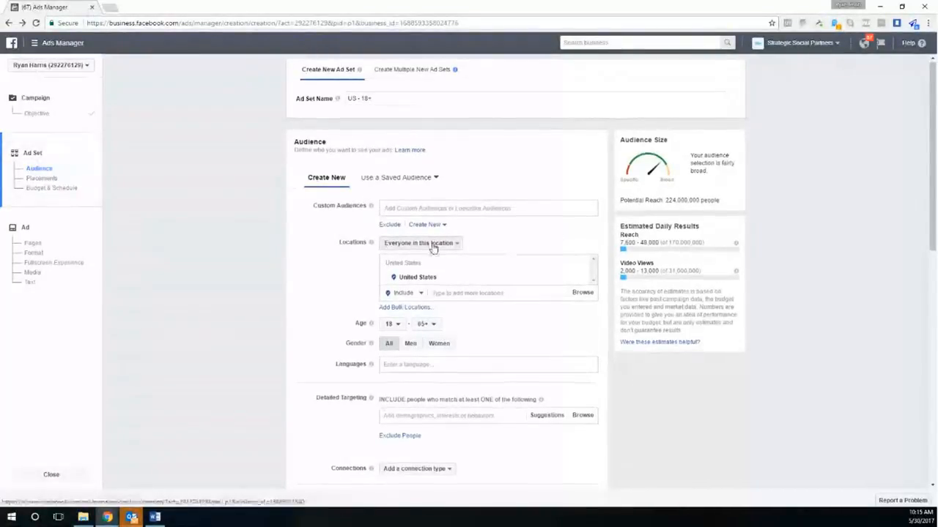
pyautogui.scroll(-1, 432, 247)
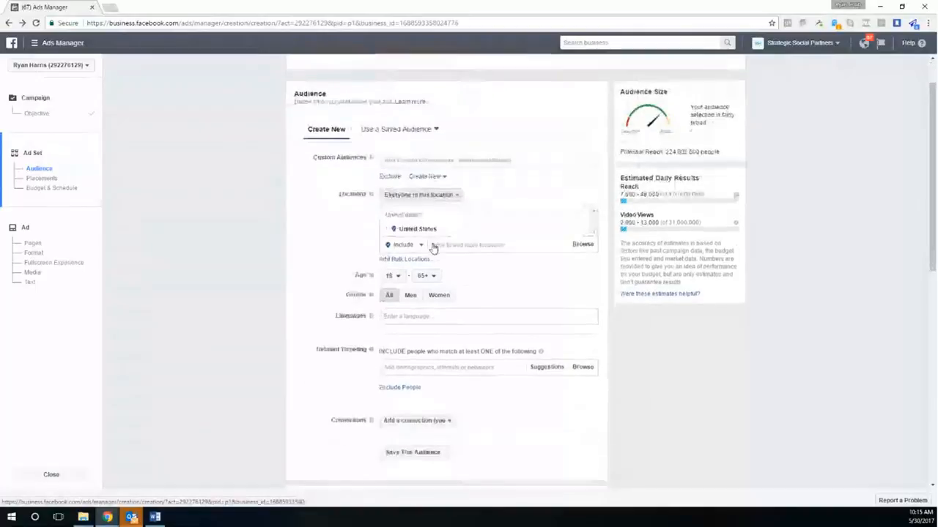
pyautogui.click(401, 160)
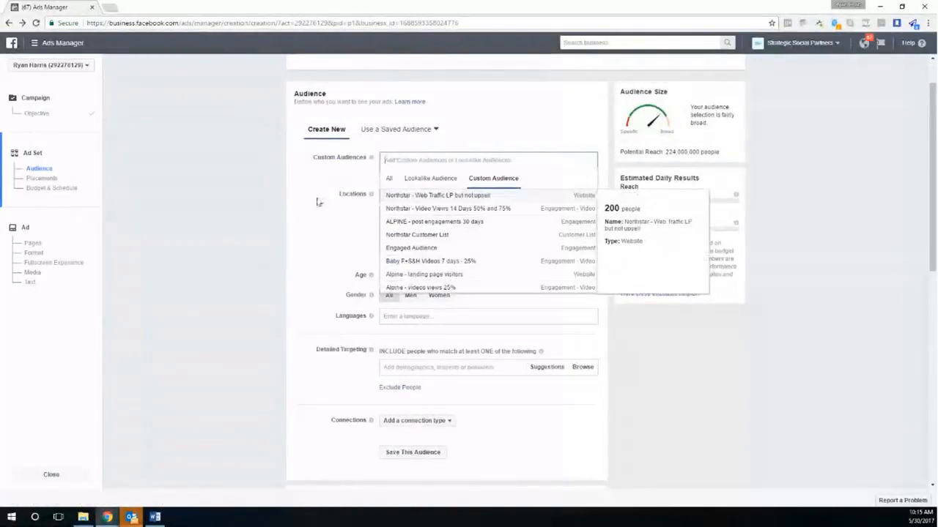
pyautogui.click(315, 227)
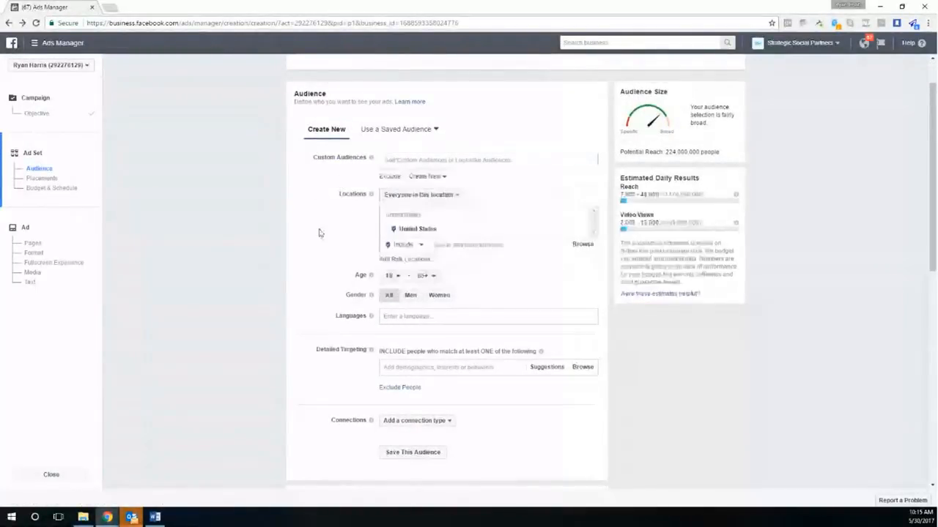
# Step: Try People recently in this location and set the United States targeting to People traveling in this location
pyautogui.click(451, 196)
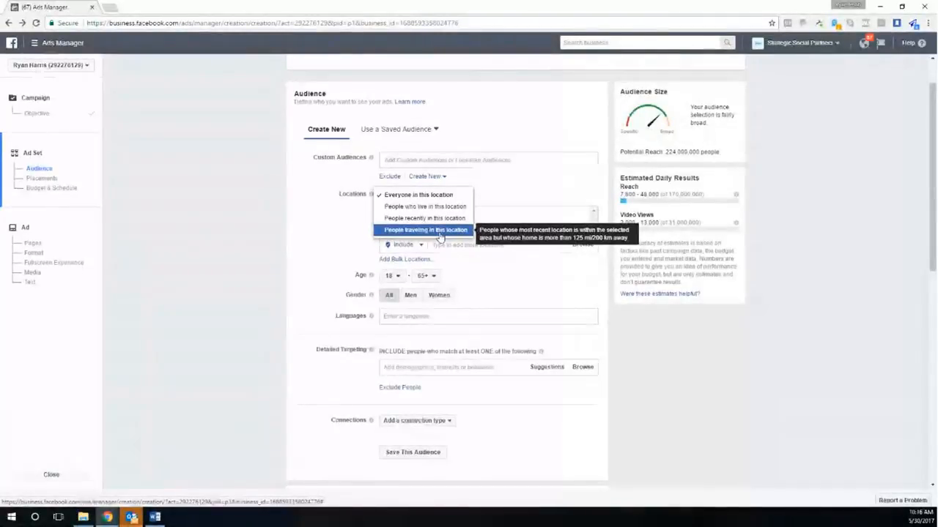
pyautogui.click(439, 231)
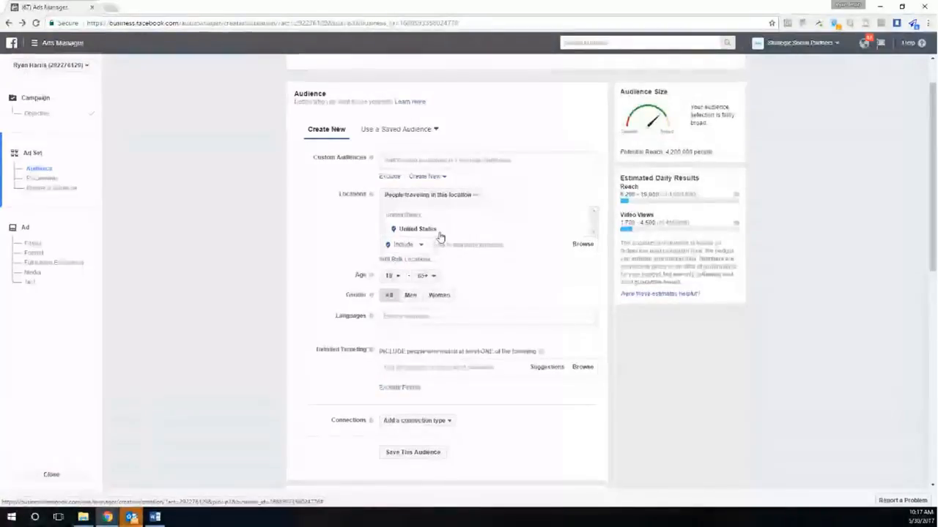
pyautogui.click(474, 198)
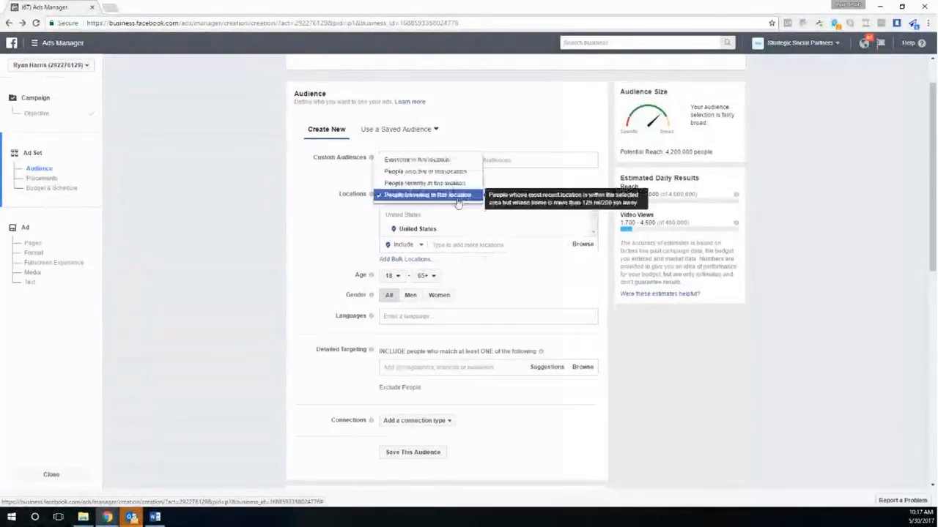
pyautogui.click(425, 184)
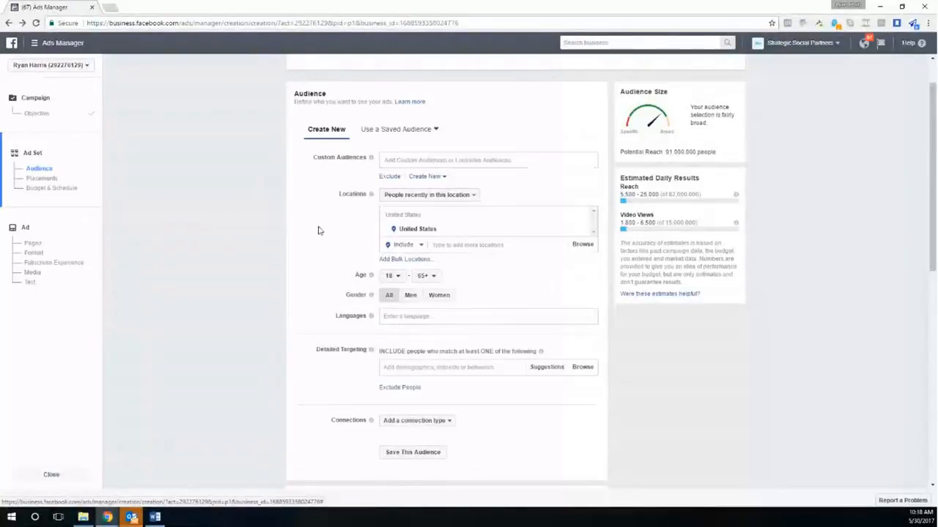
pyautogui.click(456, 198)
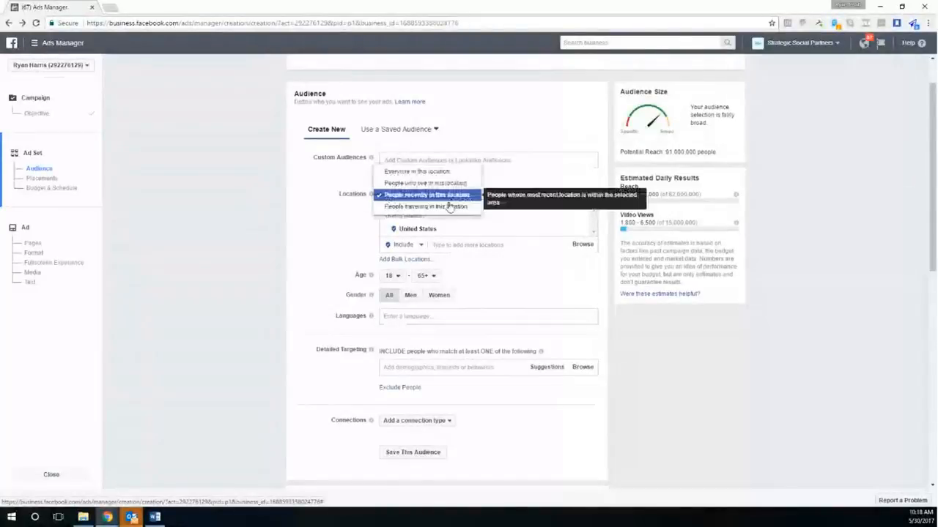
pyautogui.click(433, 213)
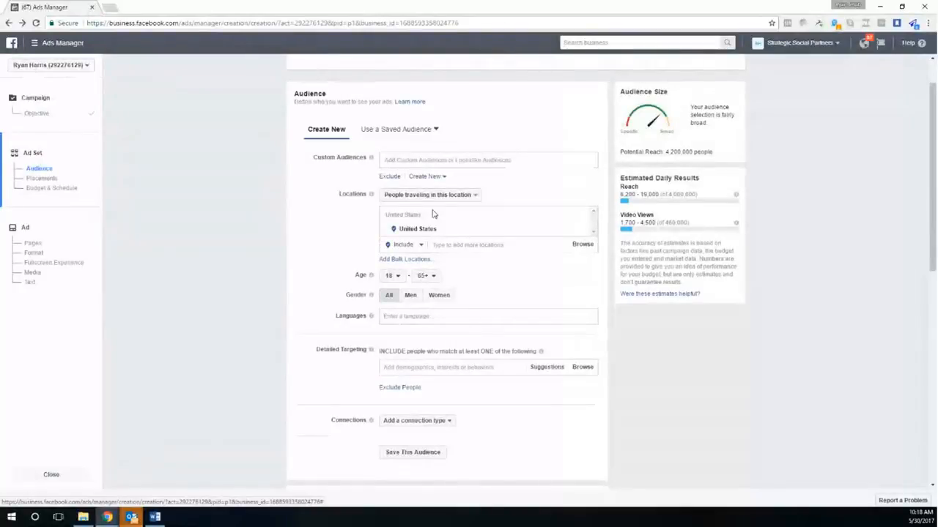
# Step: Look through the minimum age options and restrict the audience's gender to Women
pyautogui.click(394, 275)
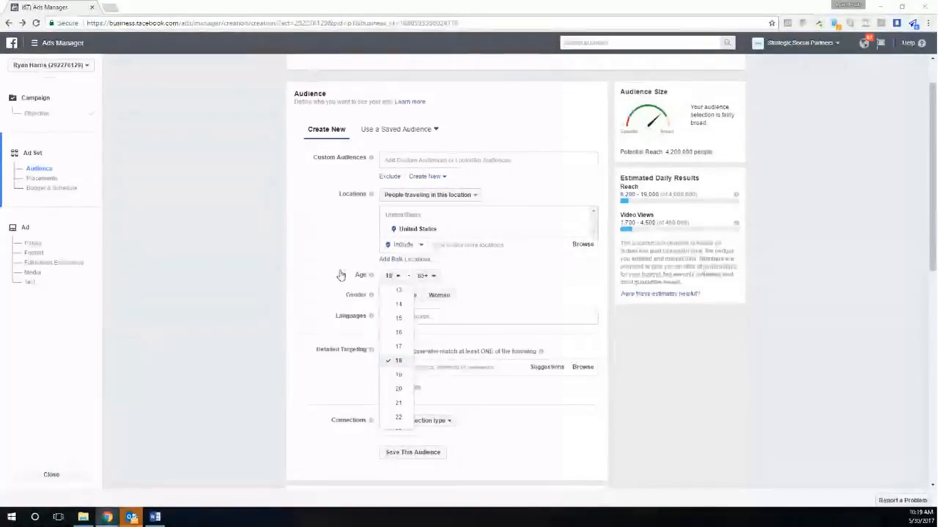
pyautogui.click(513, 280)
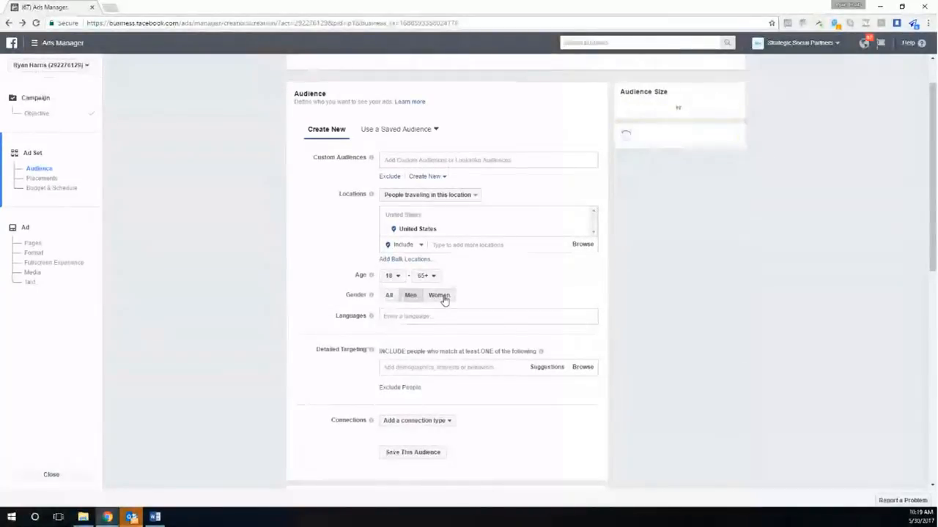
# Step: Open business.facebook.com in a new browser tab and choose the Strategic Social Partners business manager
pyautogui.click(109, 9)
pyautogui.write('business.f')
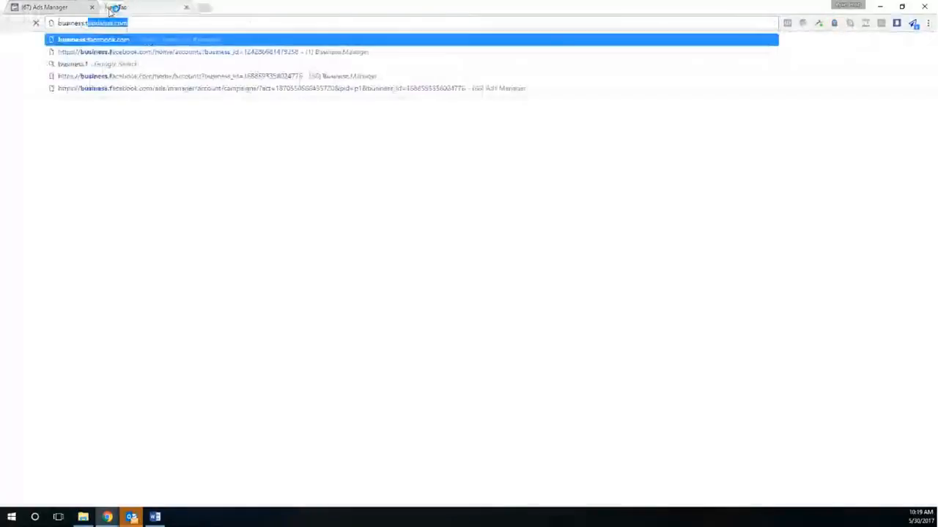
pyautogui.write('ac')
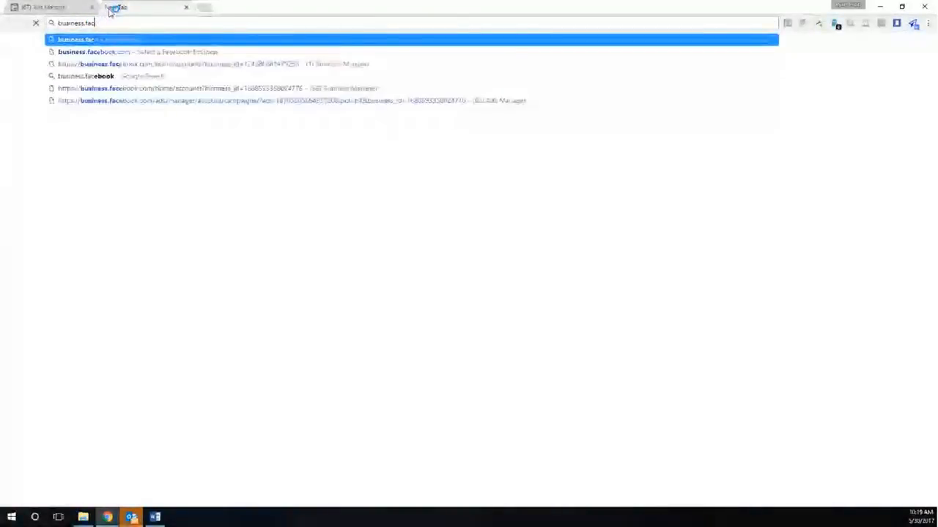
pyautogui.write('ebook')
pyautogui.press('Return')
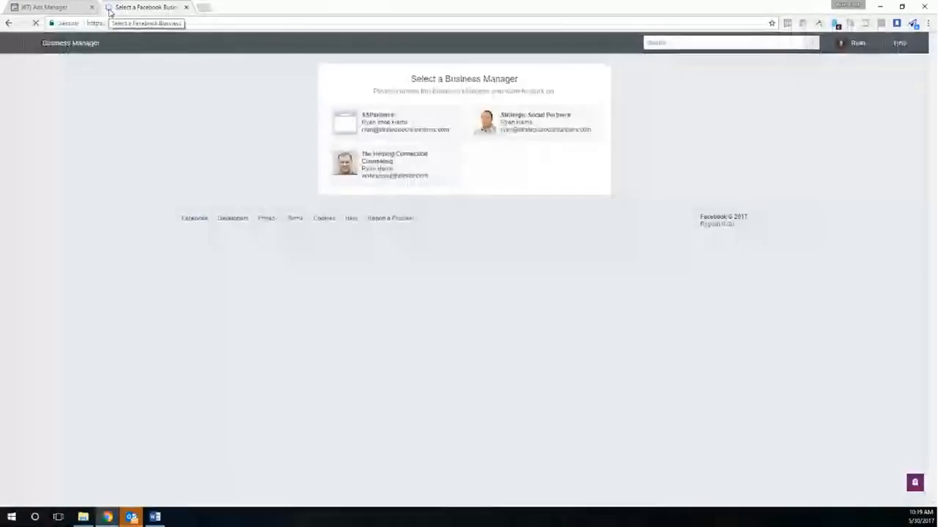
pyautogui.click(504, 117)
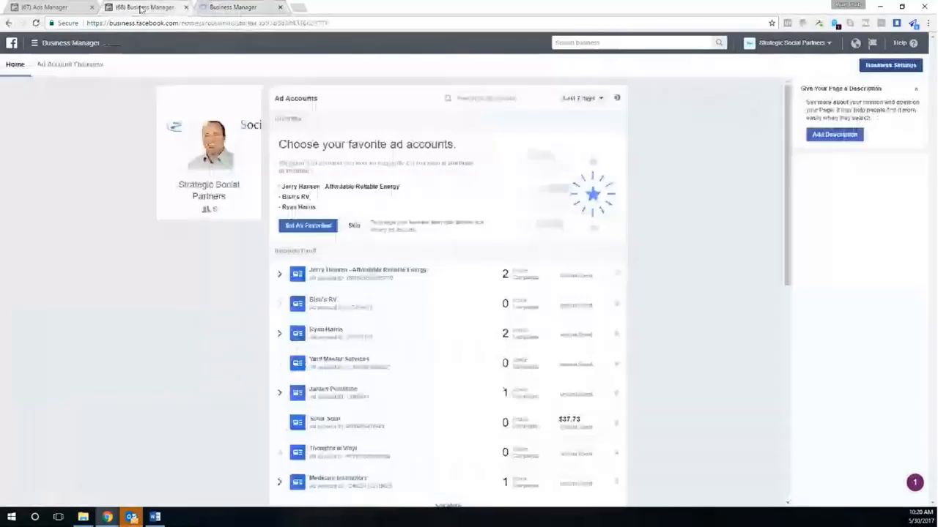
# Step: In Business Settings, find Alpine Dermatology Clinic among the business's pages and open its Facebook page
pyautogui.click(249, 7)
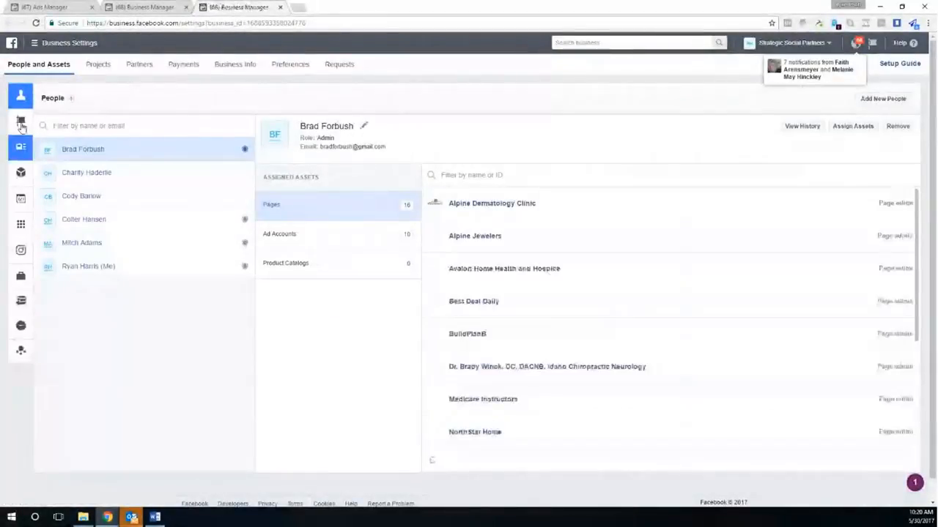
pyautogui.click(49, 122)
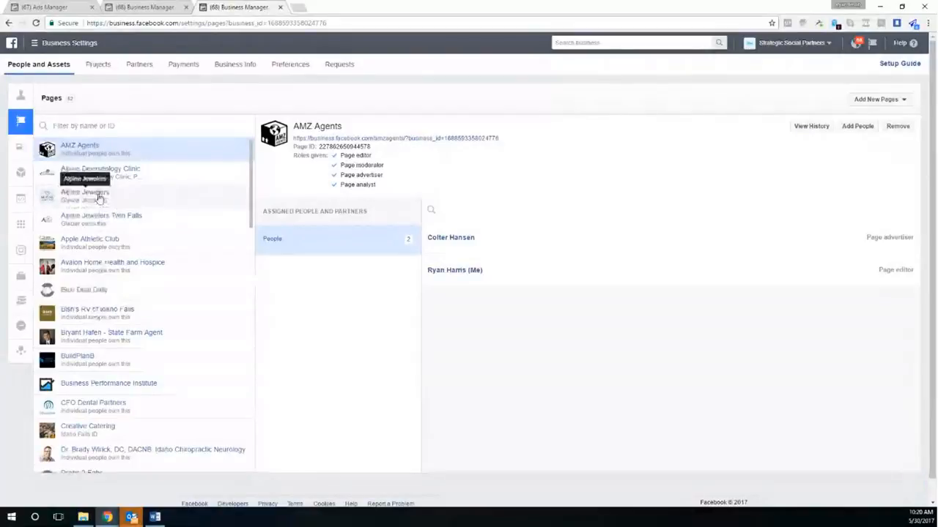
pyautogui.click(134, 174)
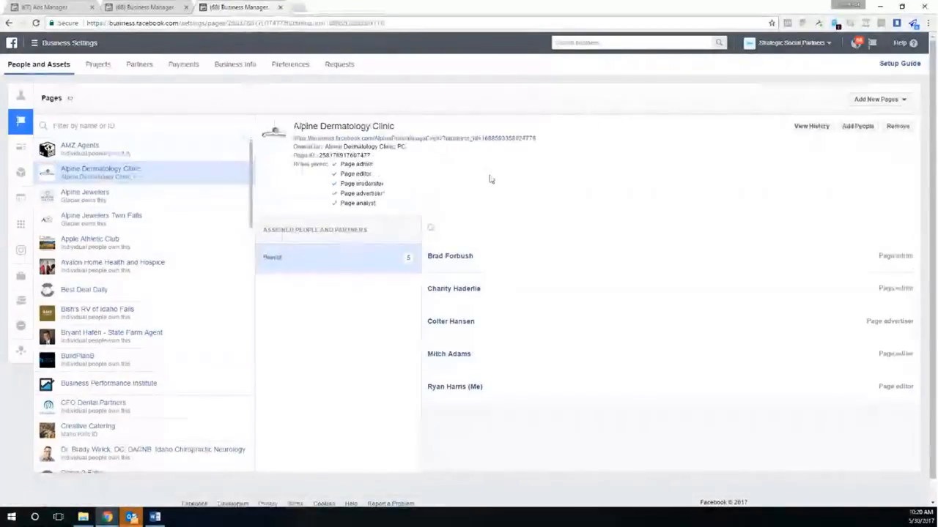
pyautogui.click(486, 138)
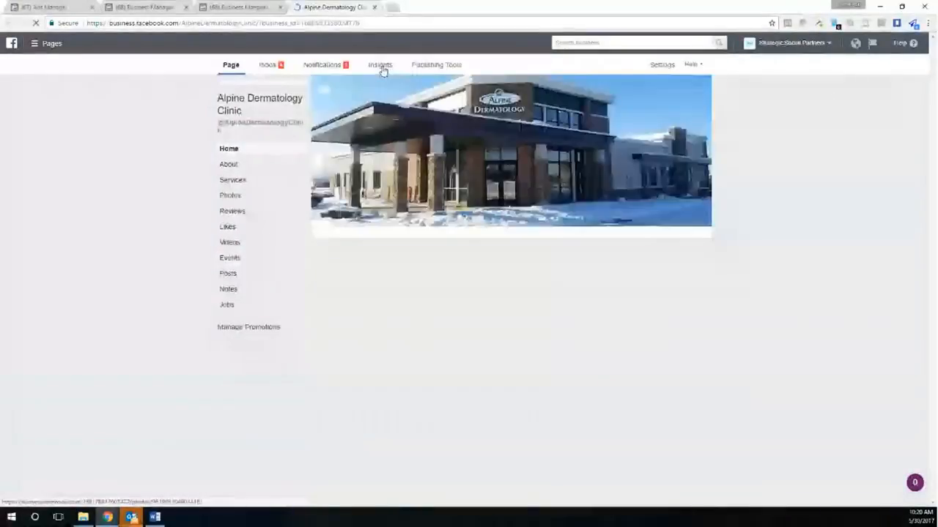
# Step: Examine the share of women and men among the Alpine Dermatology Clinic page's fans in its People insights
pyautogui.click(381, 66)
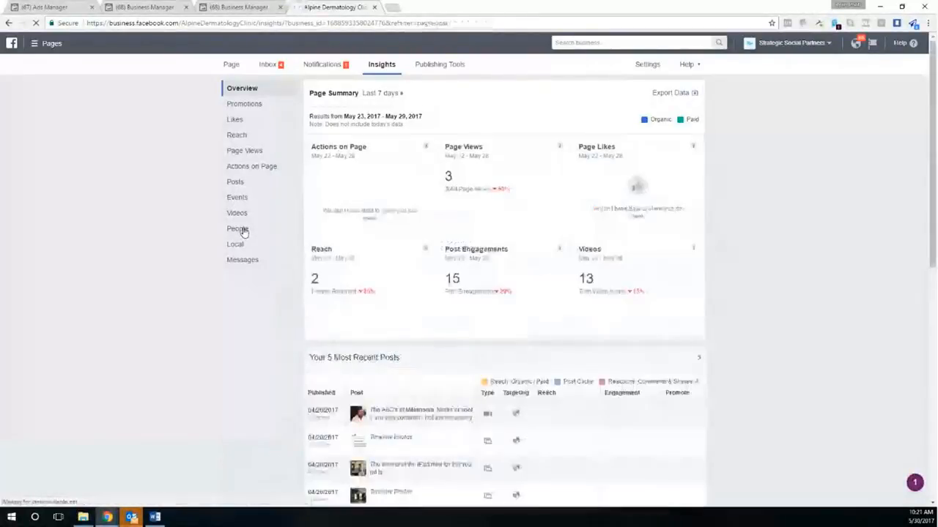
pyautogui.click(242, 230)
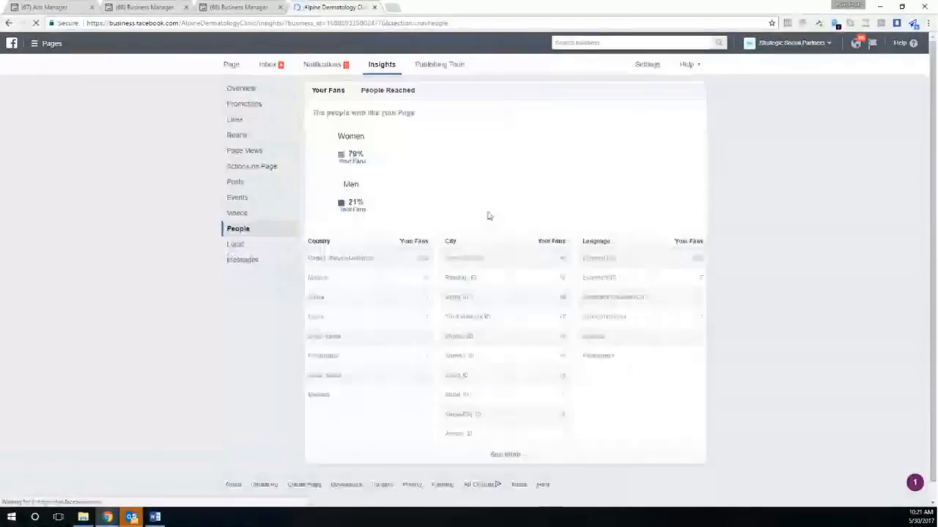
pyautogui.doubleClick(362, 154)
pyautogui.moveTo(366, 204); pyautogui.dragTo(338, 203)
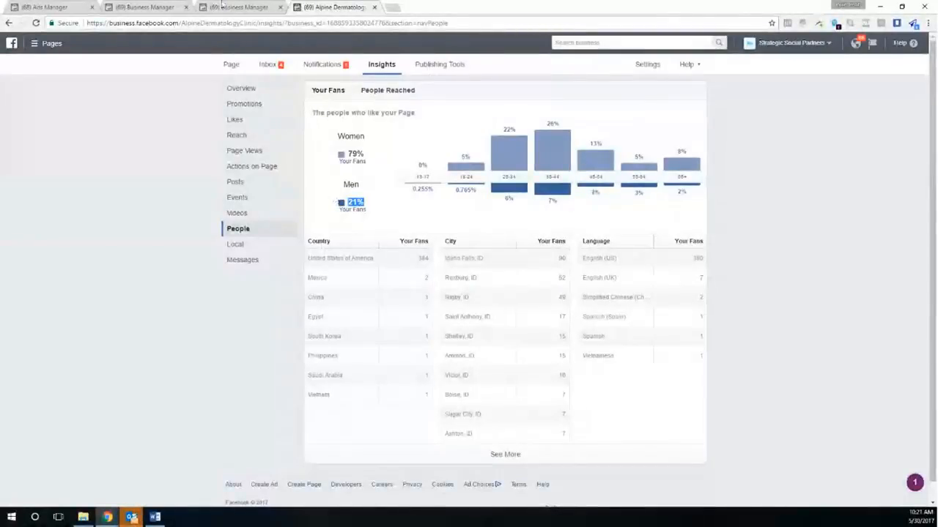
# Step: Return to the ad set in Ads Manager and add the Skin care interest to its detailed targeting
pyautogui.click(77, 9)
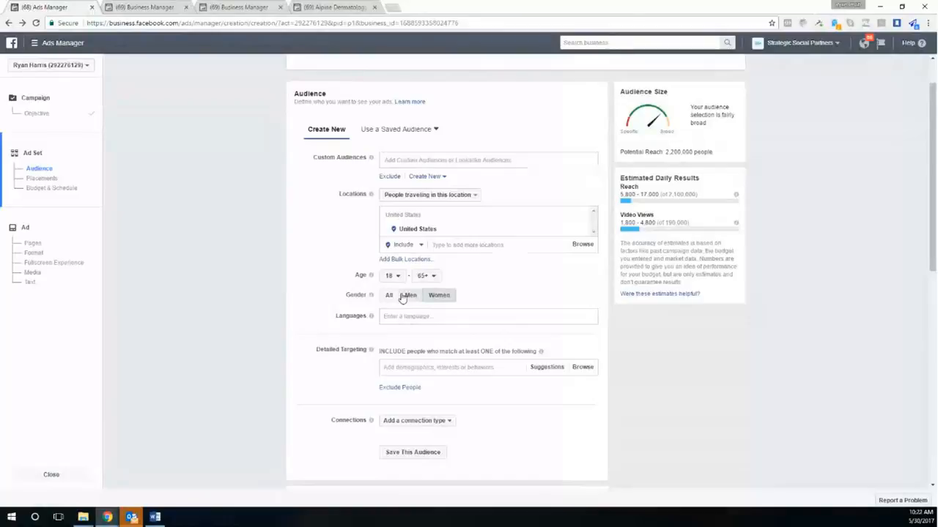
pyautogui.click(420, 319)
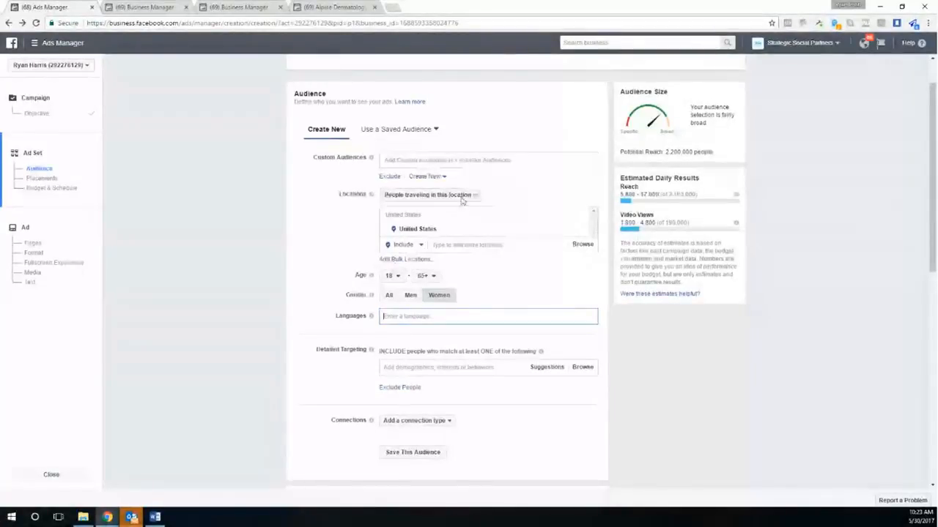
pyautogui.scroll(-1, 337, 358)
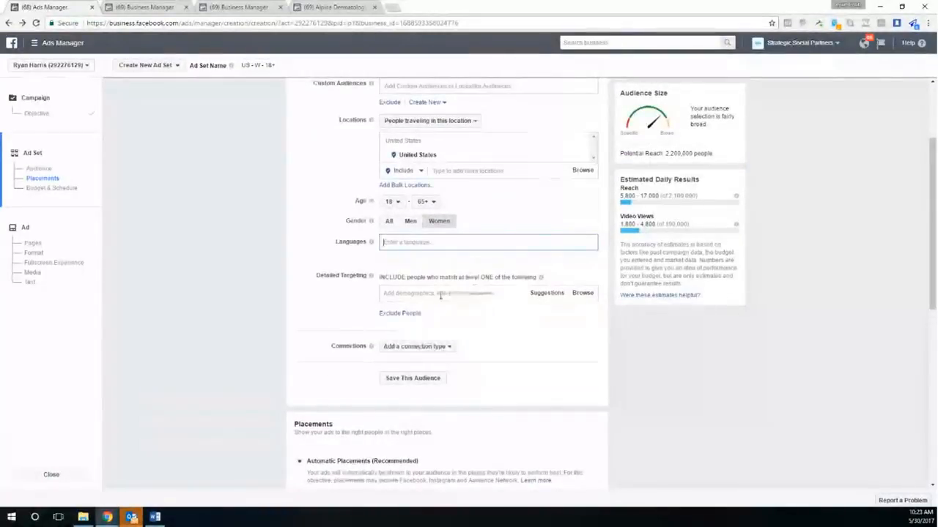
pyautogui.click(440, 294)
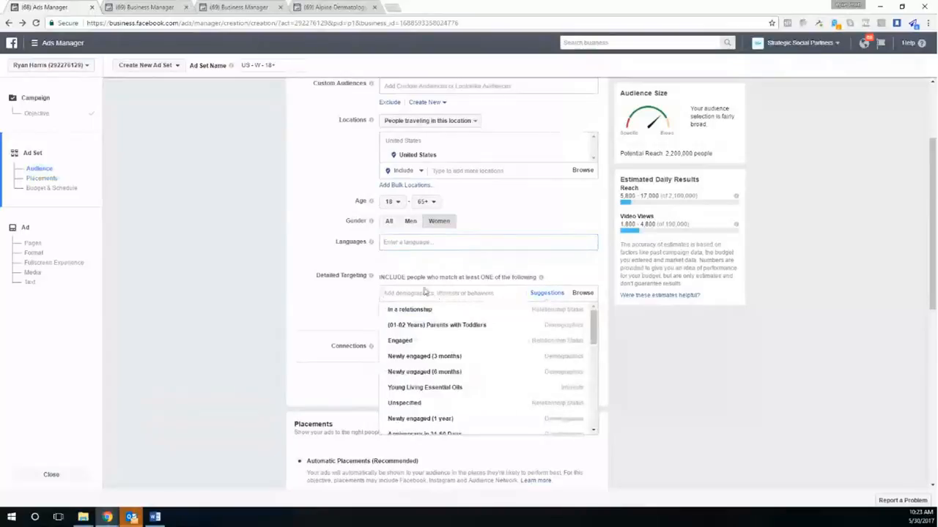
pyautogui.click(349, 296)
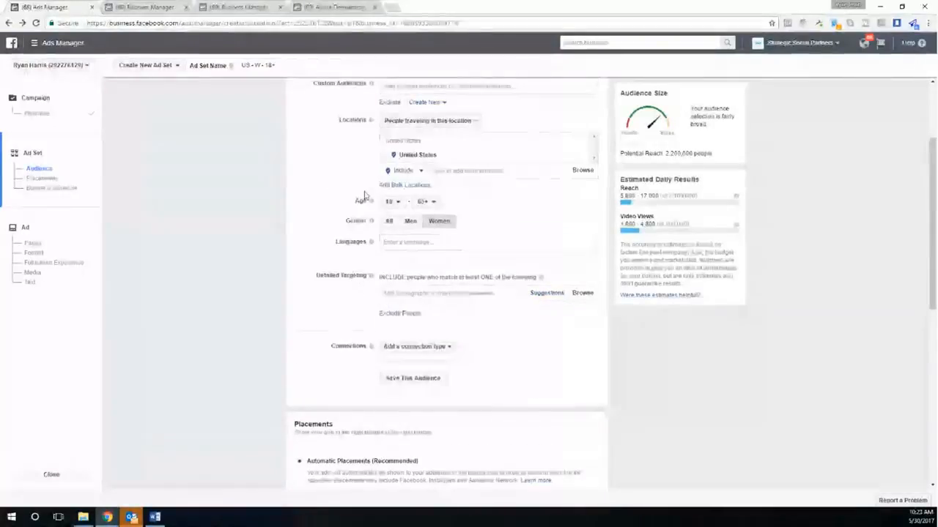
pyautogui.click(408, 293)
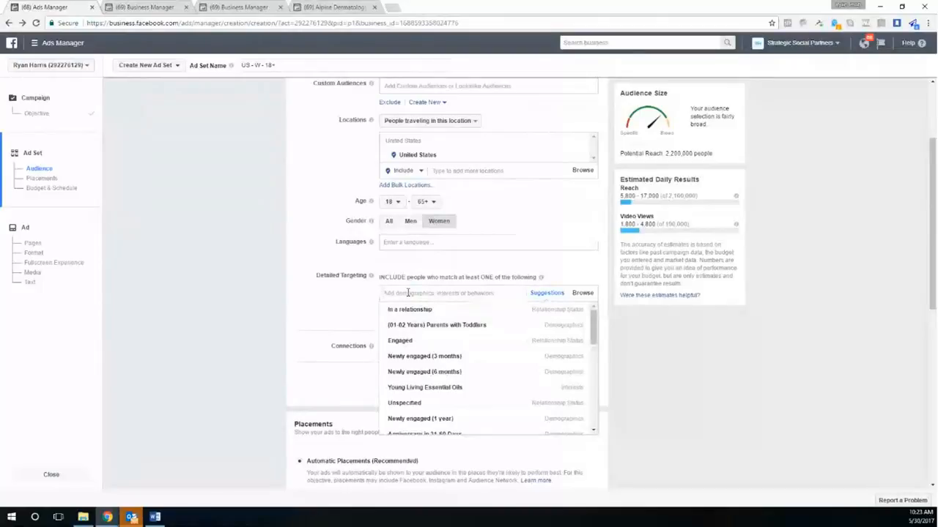
pyautogui.write('skin care')
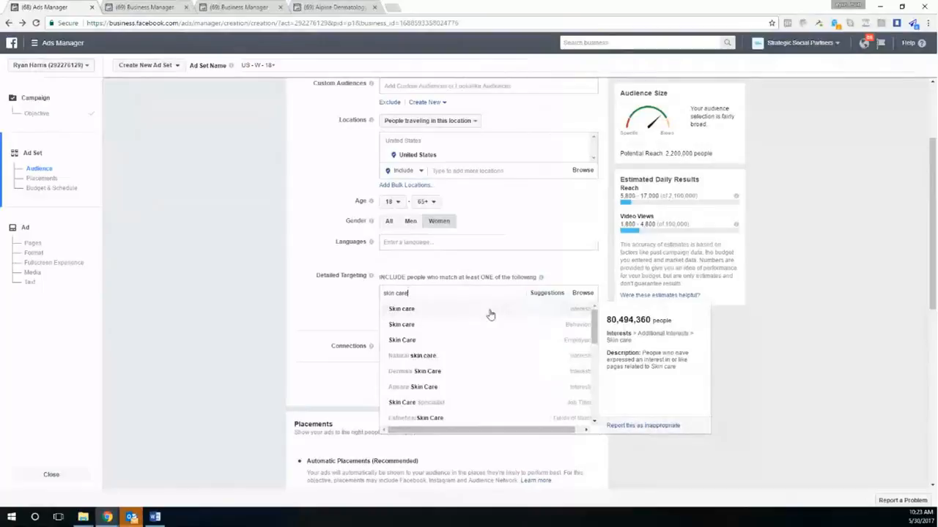
pyautogui.click(428, 316)
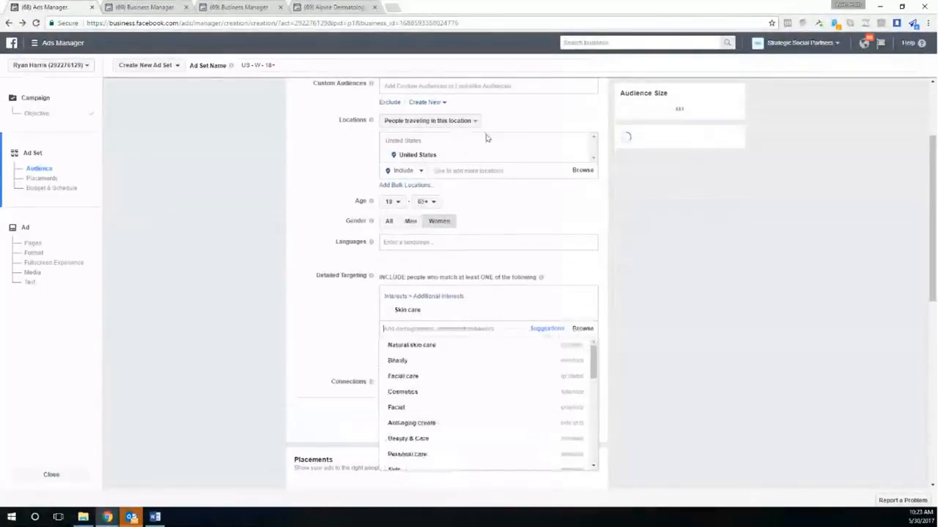
# Step: Add the suggested interests Natural skin care, Natural Health & Beauty and Organic Beauty to the detailed targeting
pyautogui.scroll(1, 477, 153)
pyautogui.scroll(-2, 384, 212)
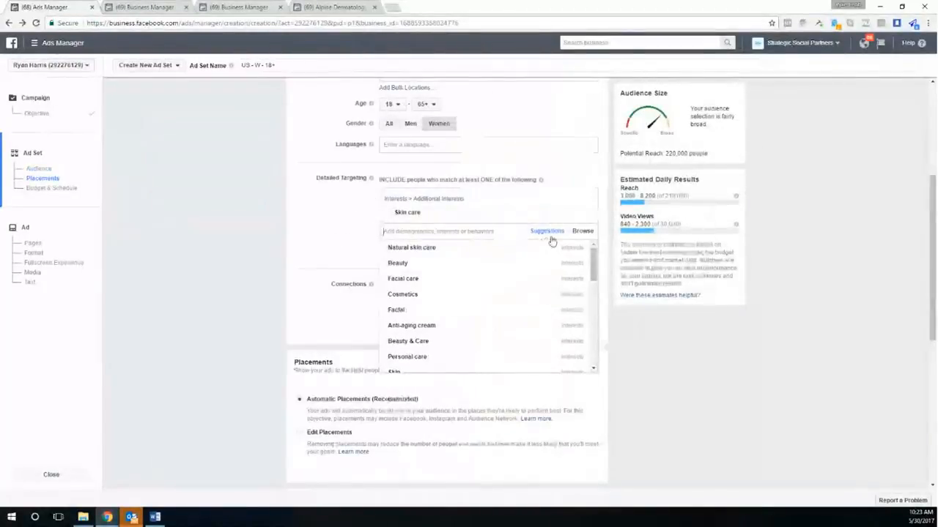
pyautogui.moveTo(423, 252)
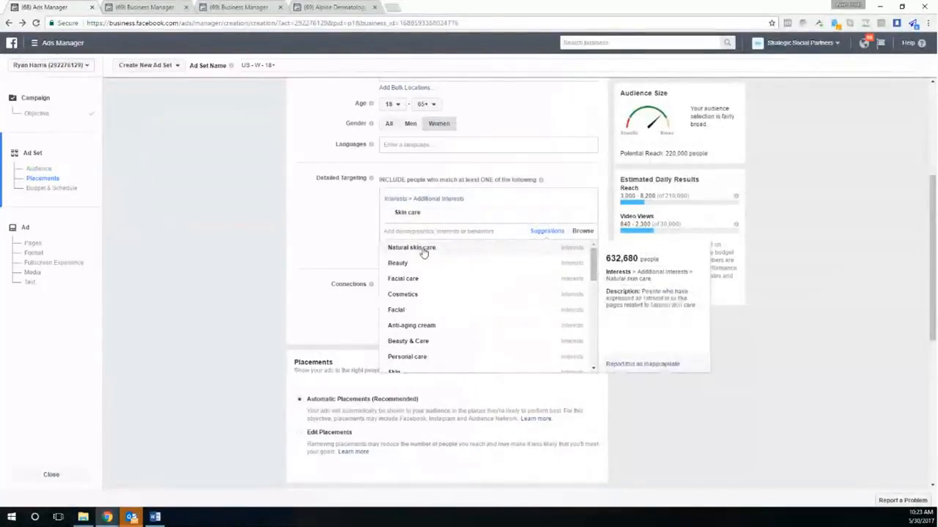
pyautogui.click(424, 252)
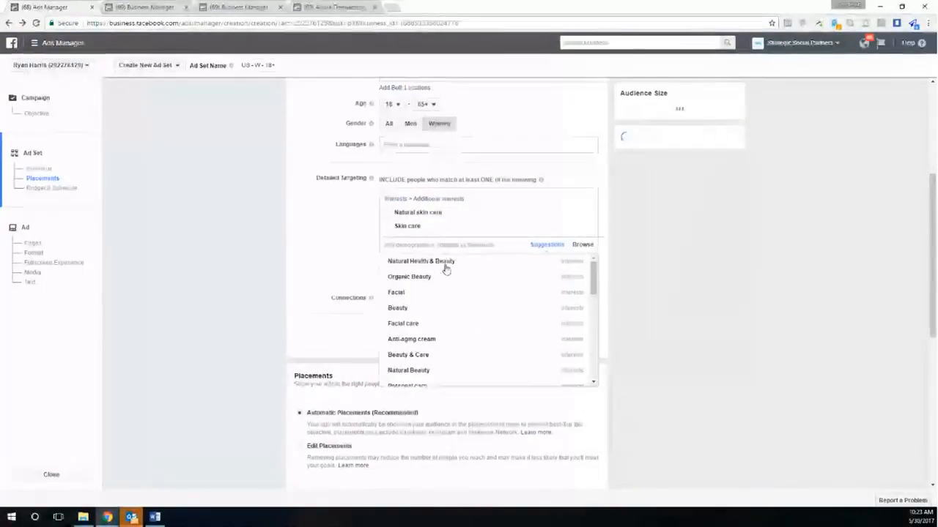
pyautogui.click(446, 263)
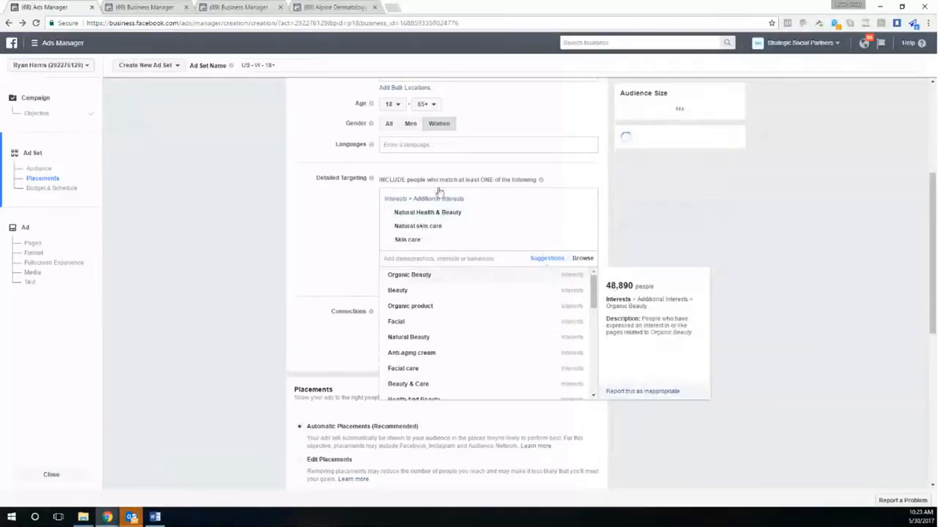
pyautogui.click(422, 274)
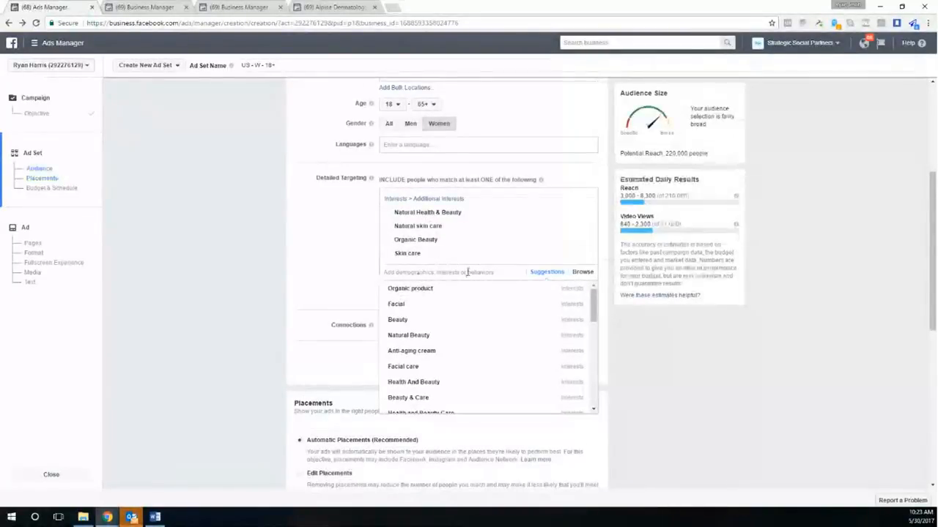
# Step: Add the Cosmetics and Skin care behaviors under Purchase behavior > Health and beauty to the detailed targeting
pyautogui.click(583, 273)
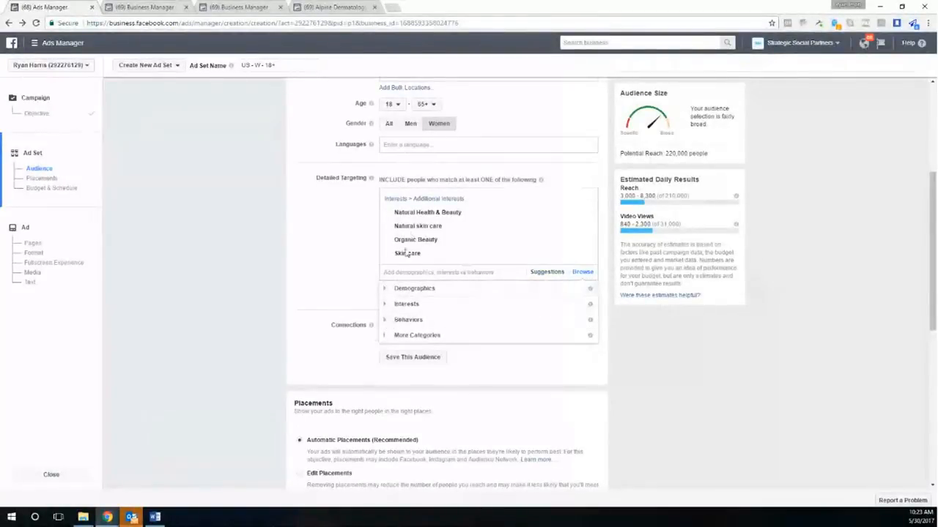
pyautogui.click(393, 321)
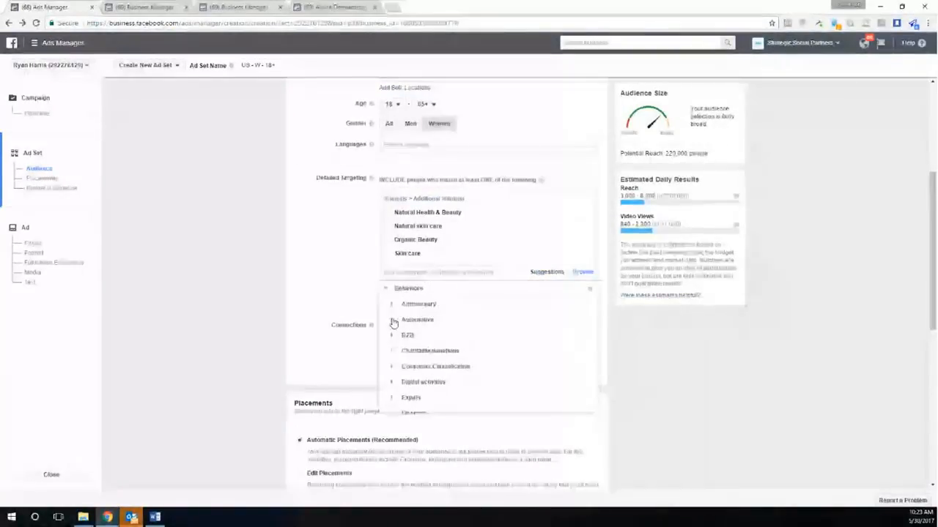
pyautogui.scroll(-1, 477, 354)
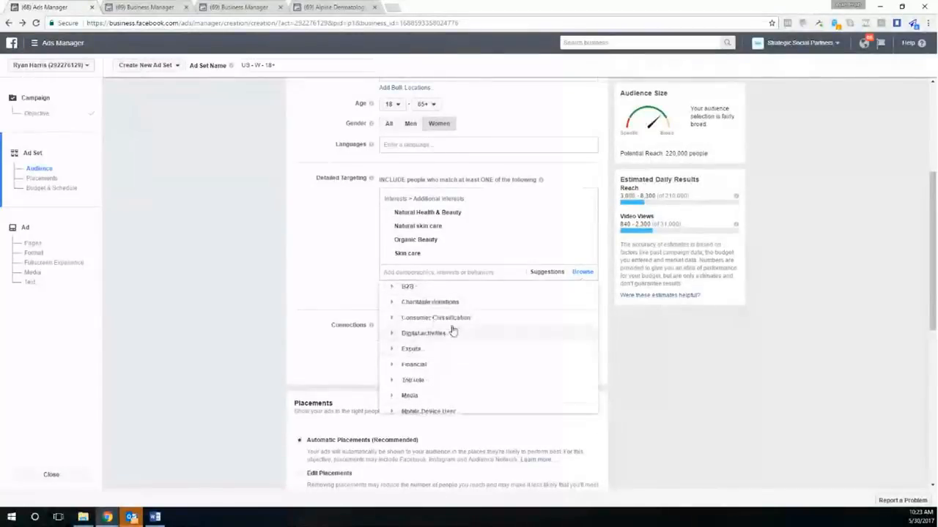
pyautogui.scroll(-4, 452, 334)
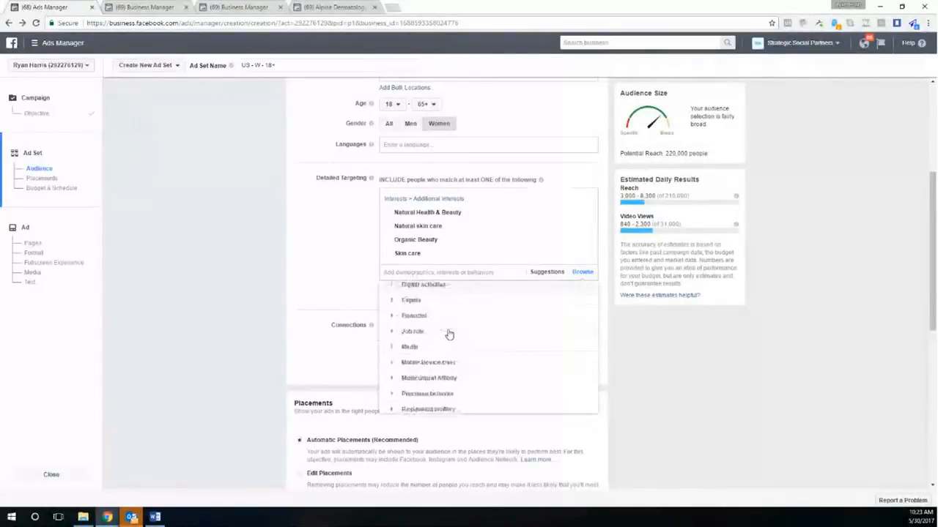
pyautogui.click(429, 347)
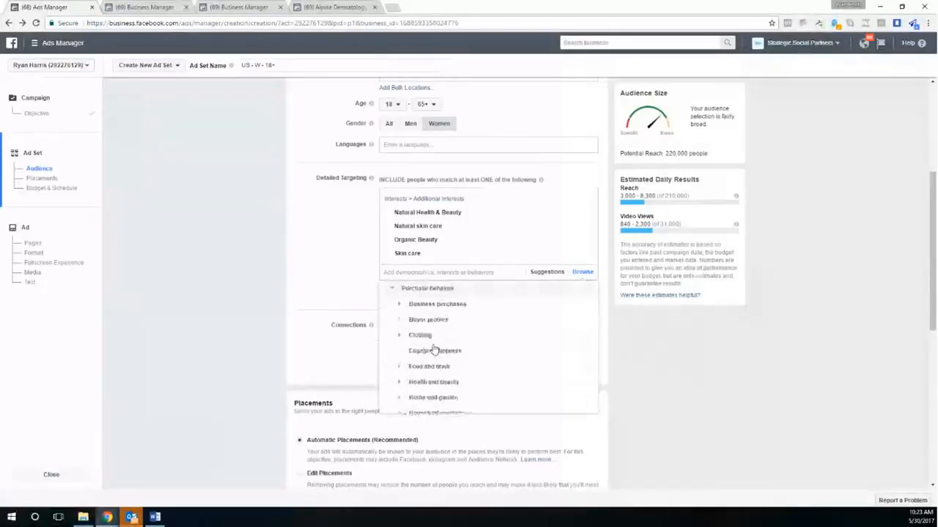
pyautogui.scroll(-2, 433, 331)
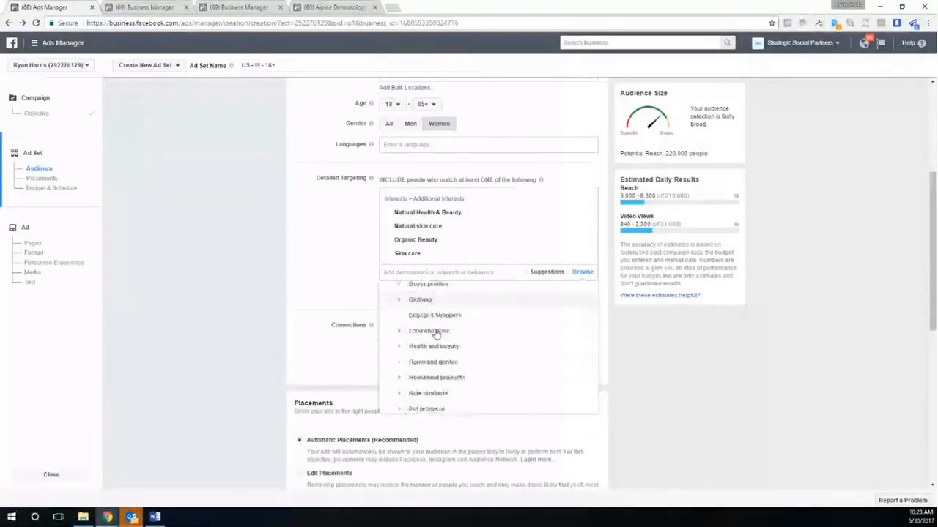
pyautogui.click(434, 336)
pyautogui.moveTo(503, 318)
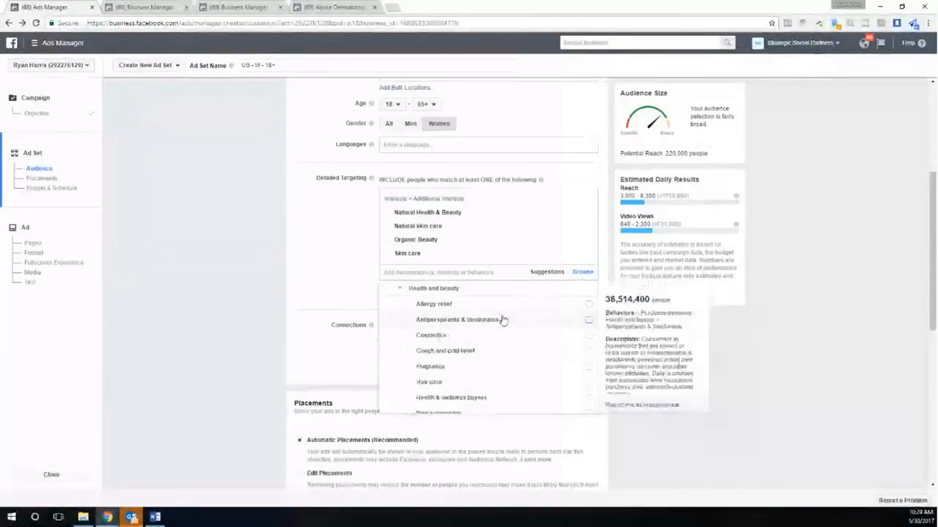
pyautogui.click(590, 340)
pyautogui.scroll(-3, 576, 379)
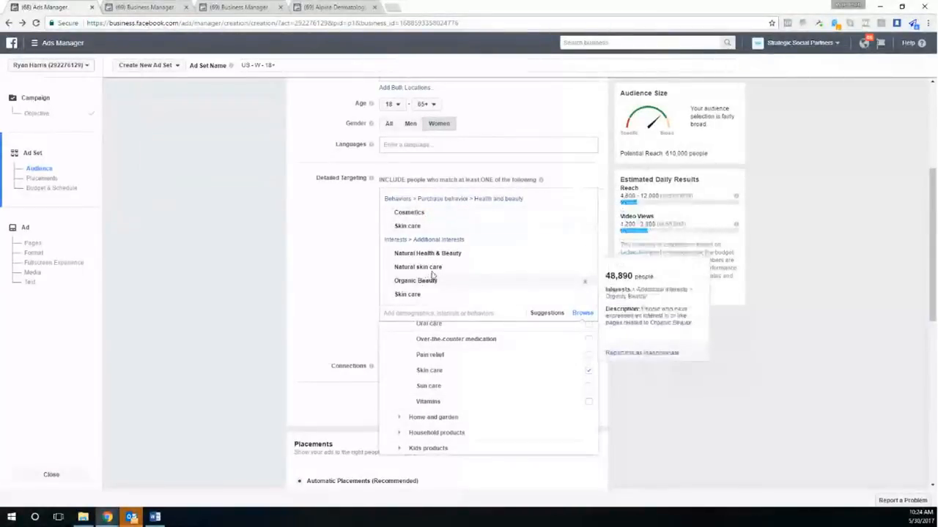
pyautogui.click(341, 228)
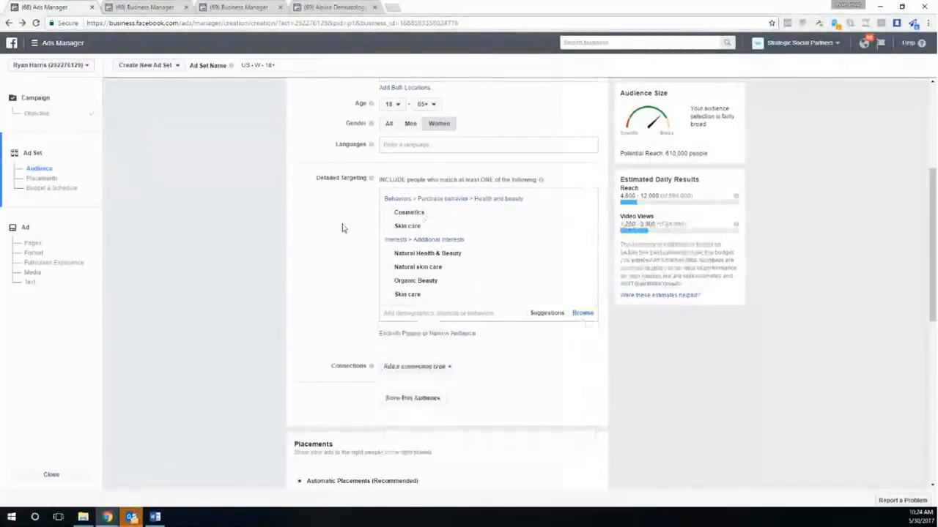
# Step: Narrow the audience with a second detailed targeting group that people must also match, and compare its rule with the include rule
pyautogui.click(451, 334)
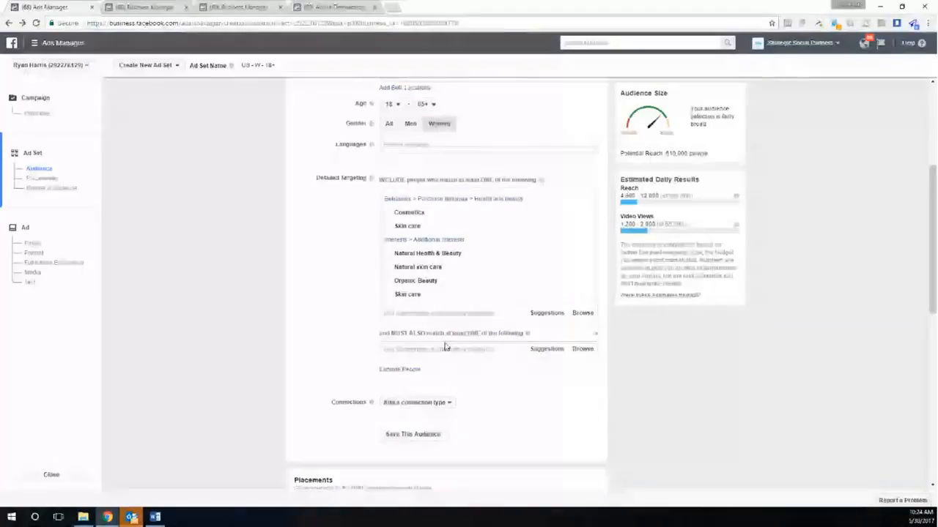
pyautogui.click(404, 350)
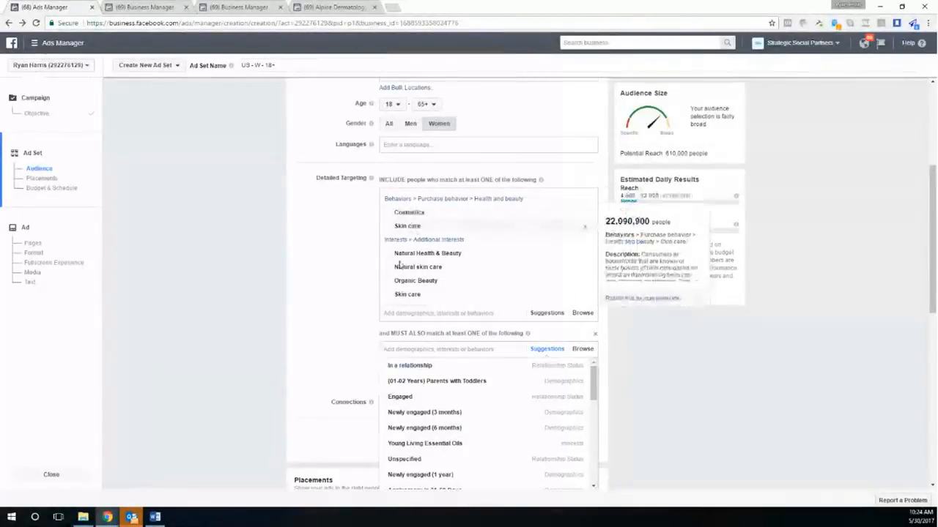
pyautogui.moveTo(379, 338); pyautogui.dragTo(521, 345)
pyautogui.click(322, 297)
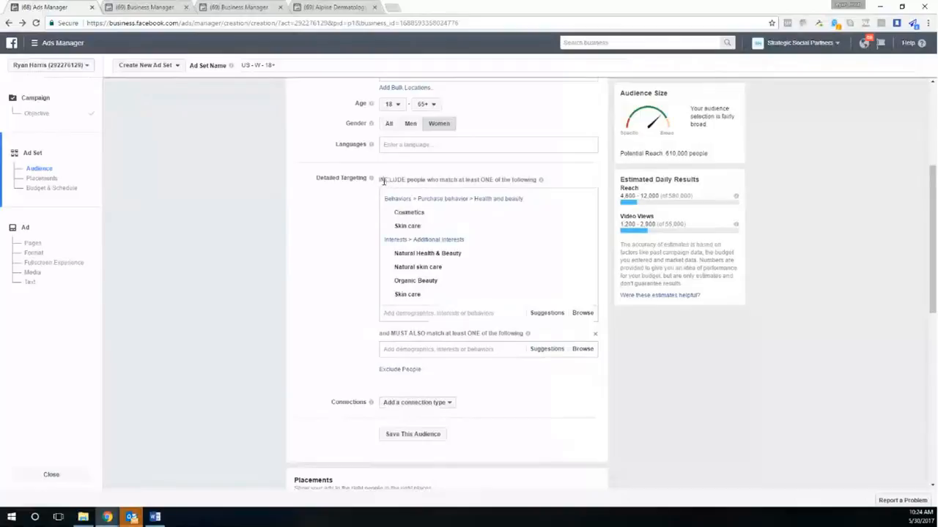
pyautogui.moveTo(380, 180); pyautogui.dragTo(539, 182)
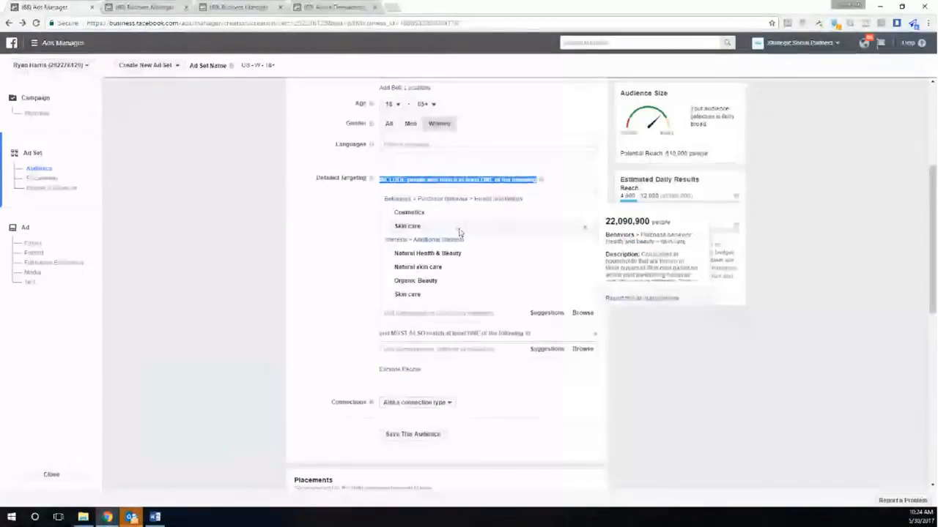
pyautogui.click(410, 313)
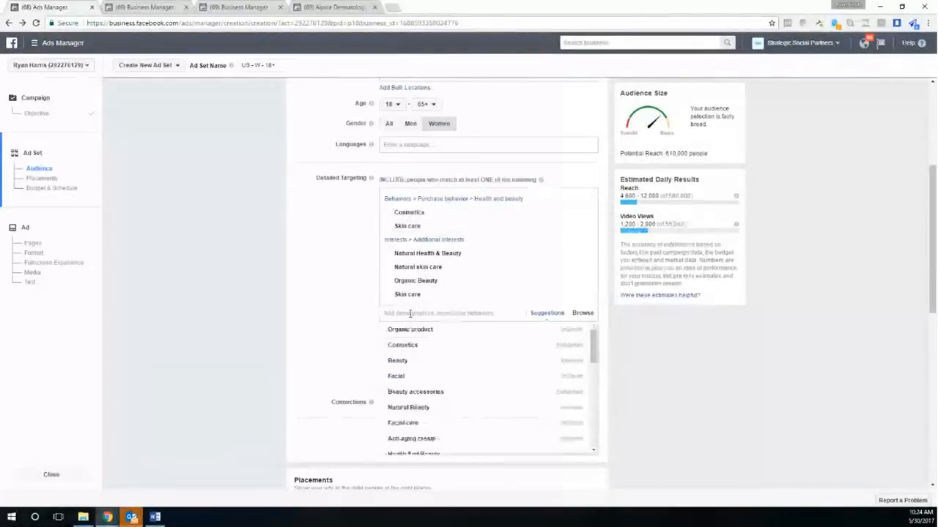
pyautogui.click(349, 312)
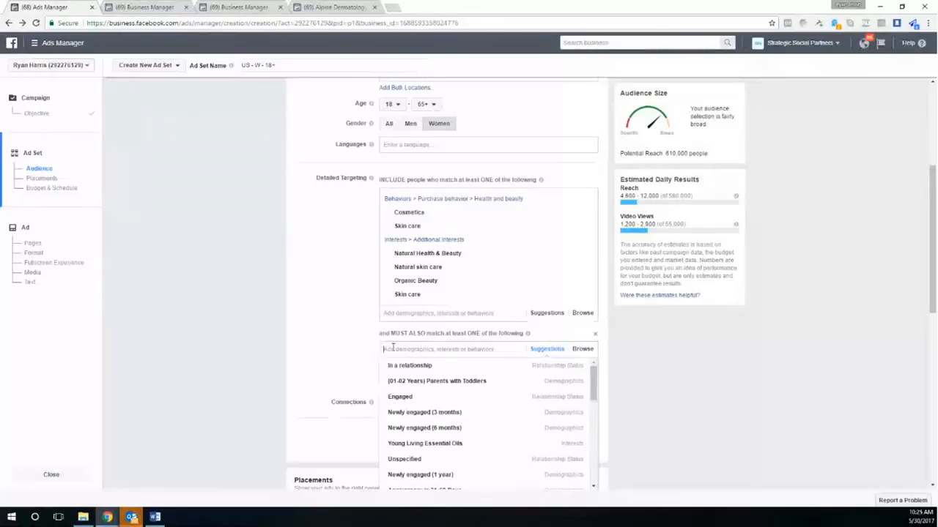
# Step: Find "skin care" for the must-also-match group and add the Skin care behavior under Purchase behavior > Health and beauty
pyautogui.write('skin care')
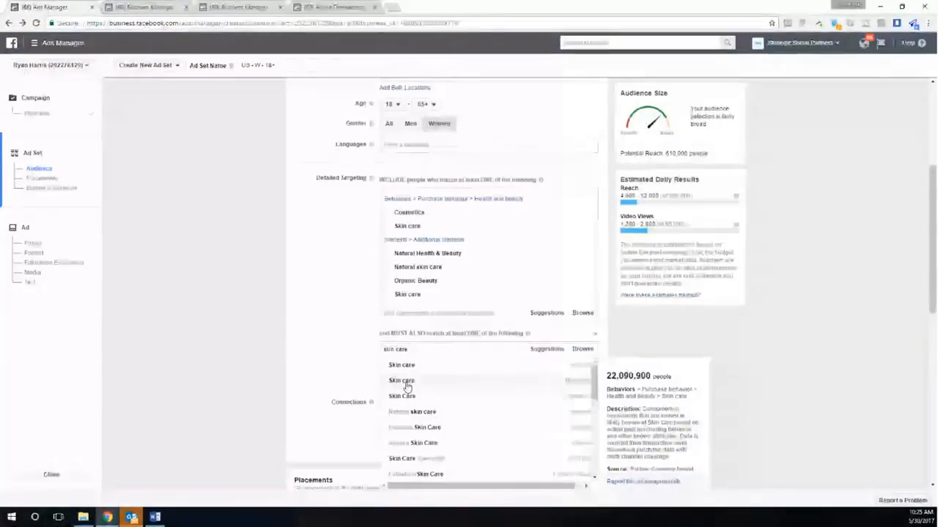
pyautogui.click(405, 383)
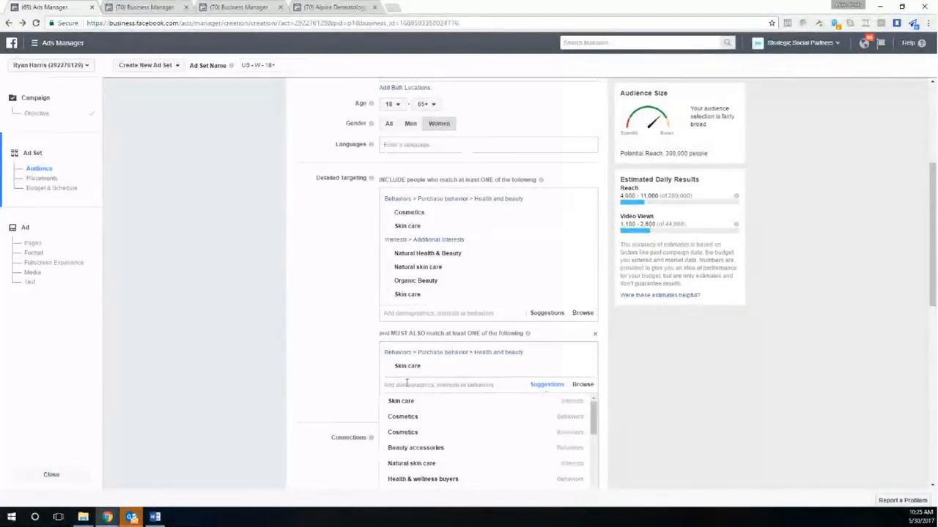
pyautogui.click(331, 352)
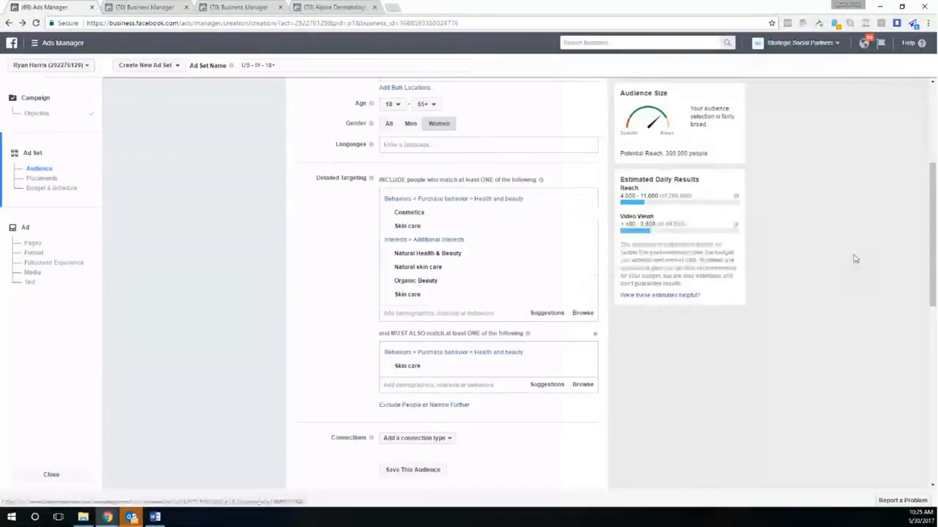
# Step: Examine the potential reach together with the location, age, gender and narrowed detailed targeting of the audience
pyautogui.moveTo(932, 234); pyautogui.dragTo(922, 172)
pyautogui.scroll(4, 922, 172)
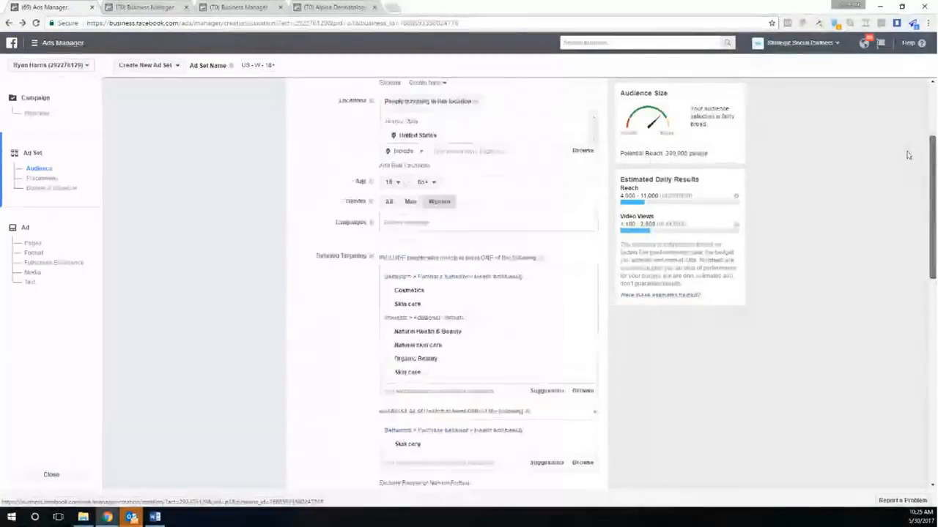
pyautogui.moveTo(709, 196); pyautogui.dragTo(665, 194)
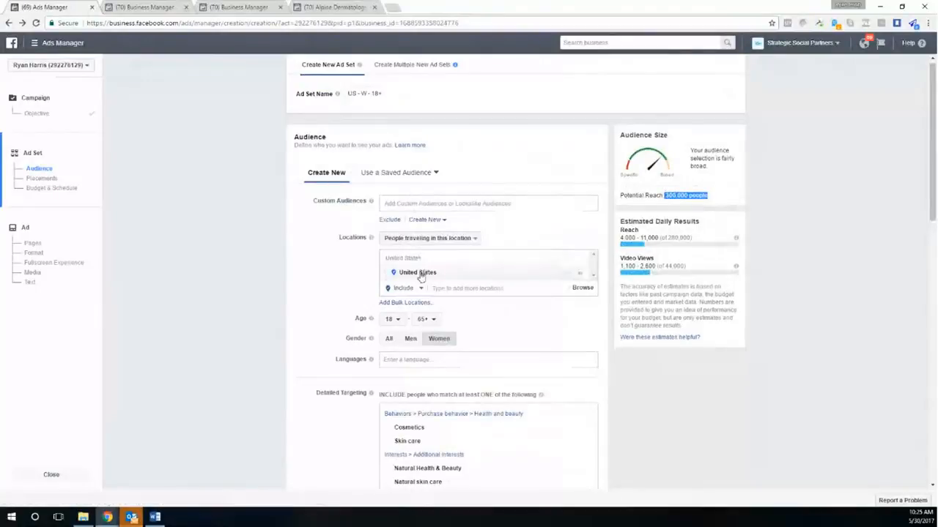
pyautogui.scroll(-1, 518, 337)
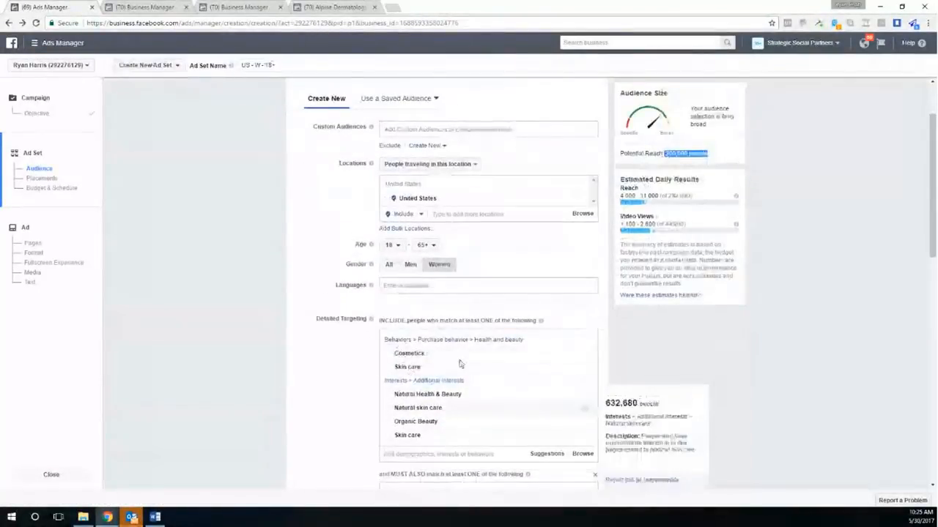
pyautogui.scroll(-1, 398, 360)
pyautogui.scroll(-1, 442, 428)
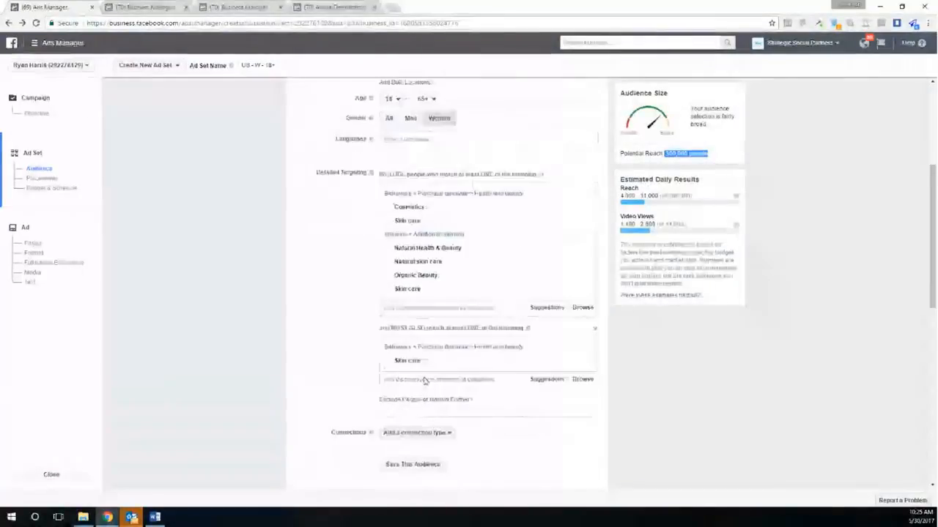
pyautogui.moveTo(425, 370)
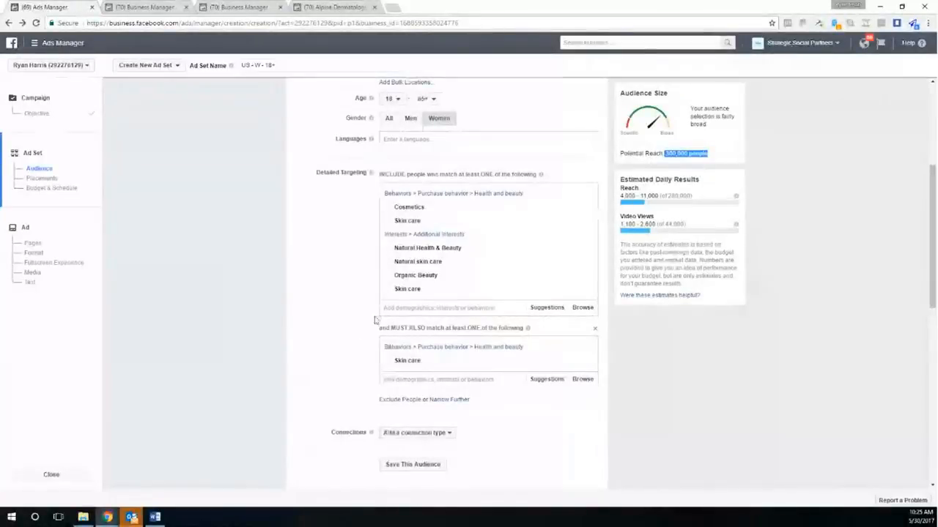
# Step: Set the audience's connection type to Advanced Combinations and go through its fields for connected people, their friends and exclusions
pyautogui.scroll(-3, 362, 331)
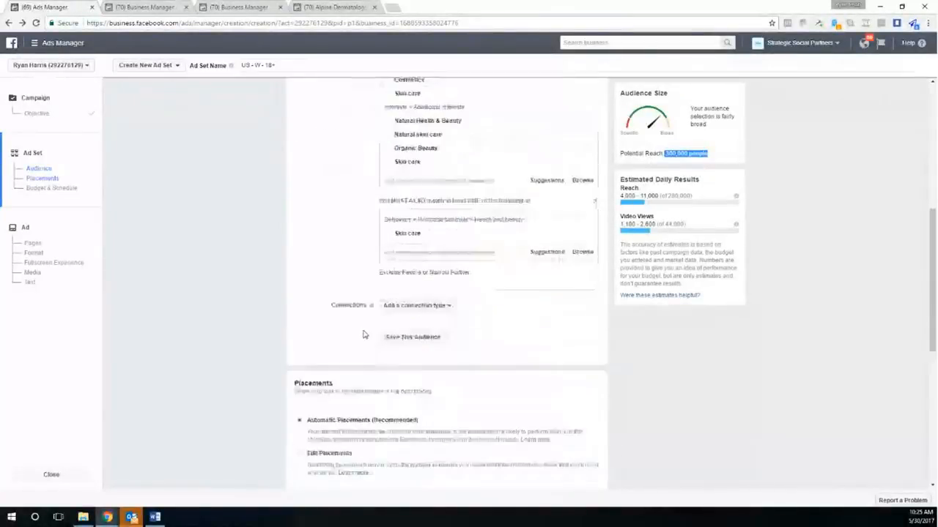
pyautogui.click(447, 190)
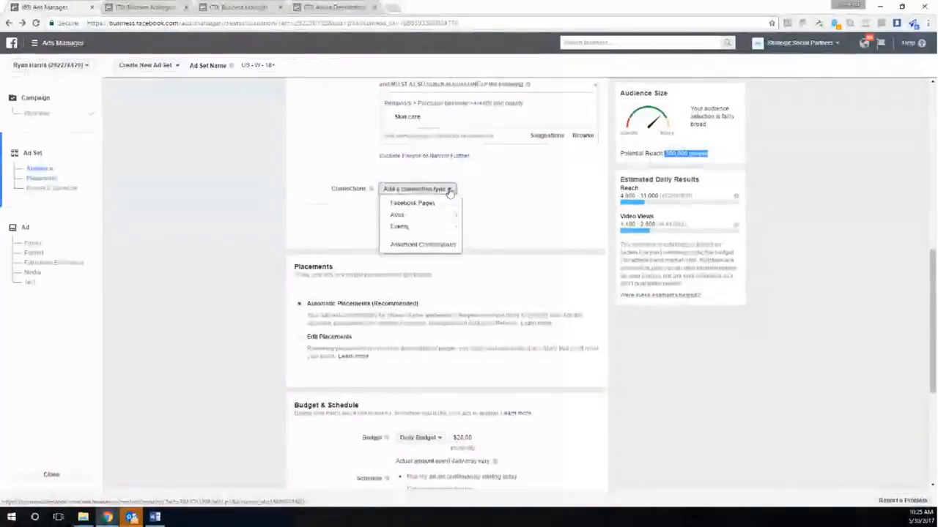
pyautogui.moveTo(434, 208)
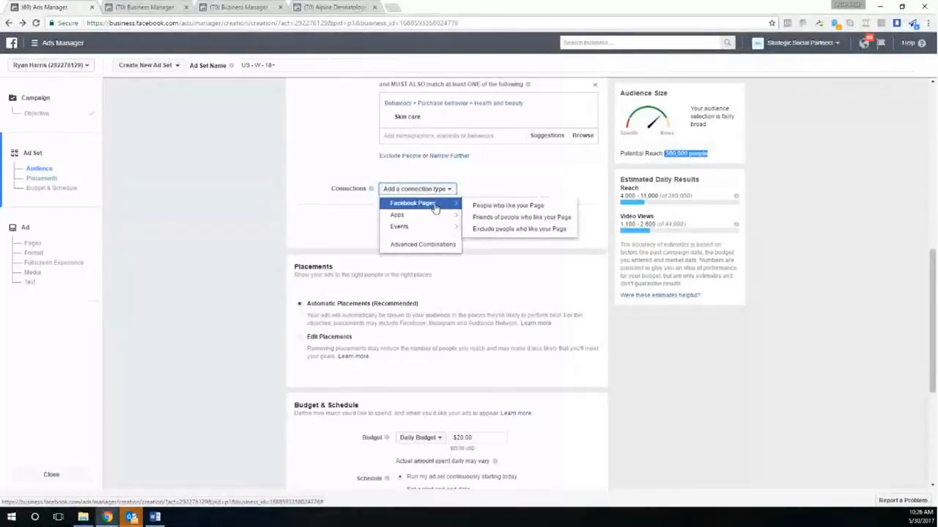
pyautogui.moveTo(425, 234)
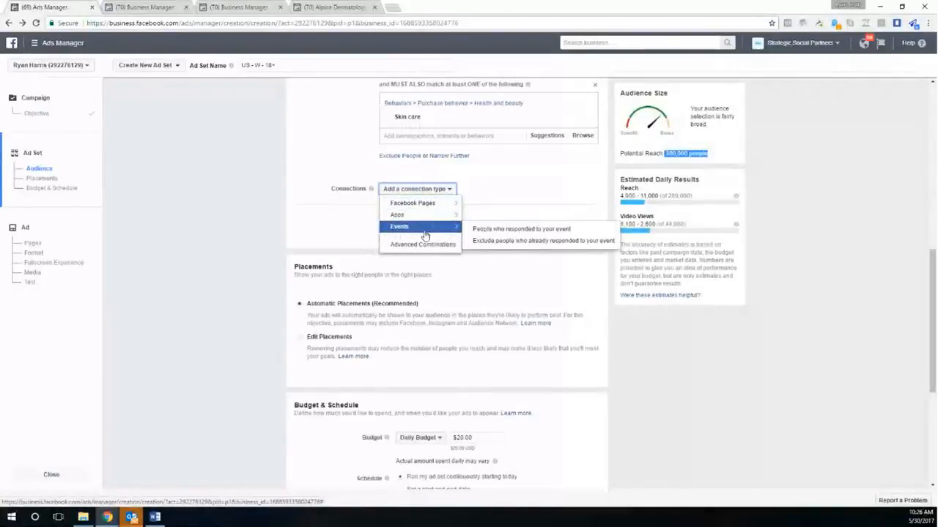
pyautogui.click(423, 246)
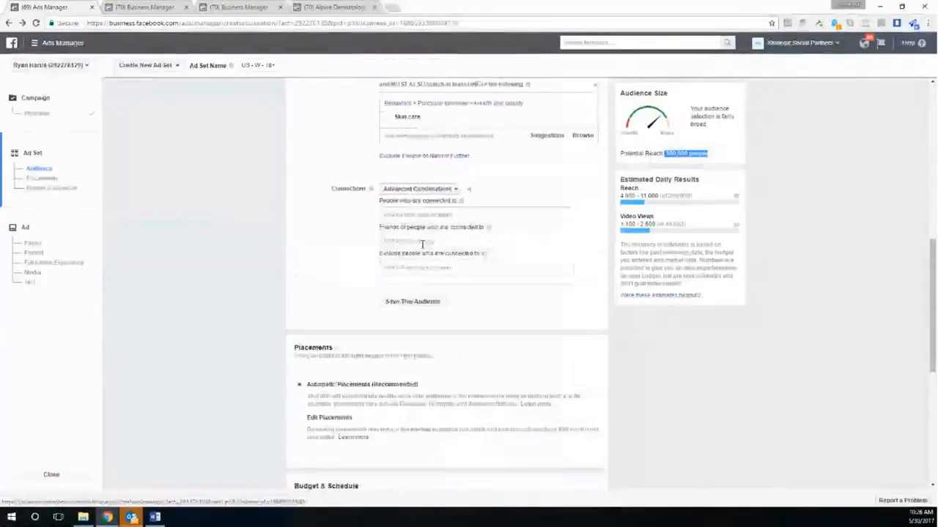
pyautogui.click(402, 214)
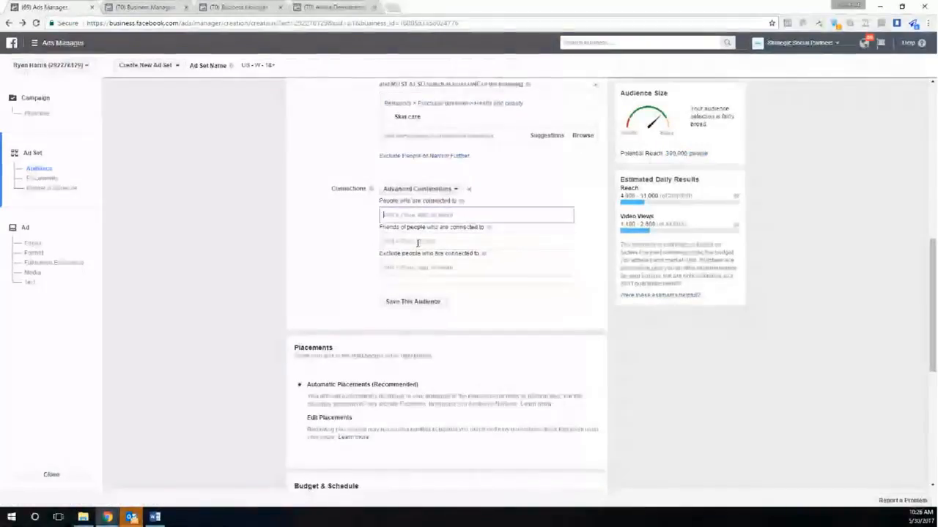
pyautogui.click(418, 241)
pyautogui.click(410, 270)
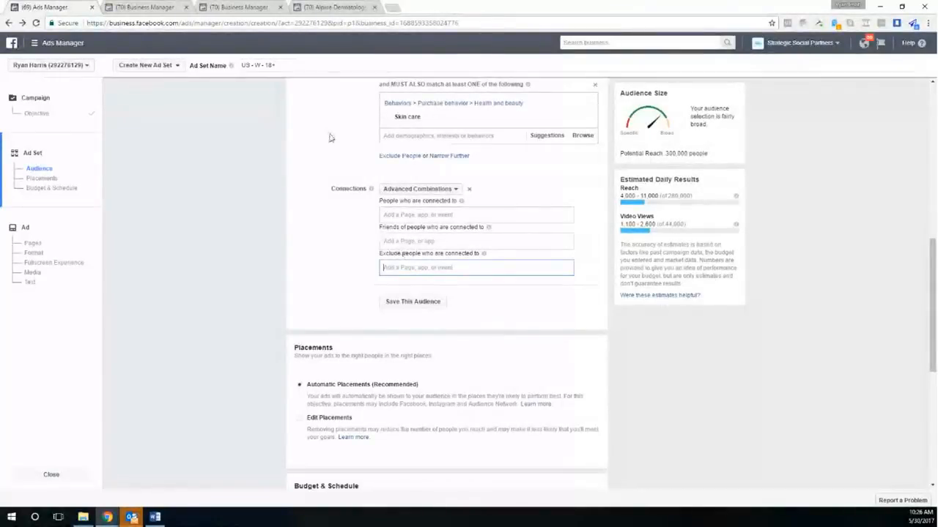
pyautogui.scroll(5, 326, 224)
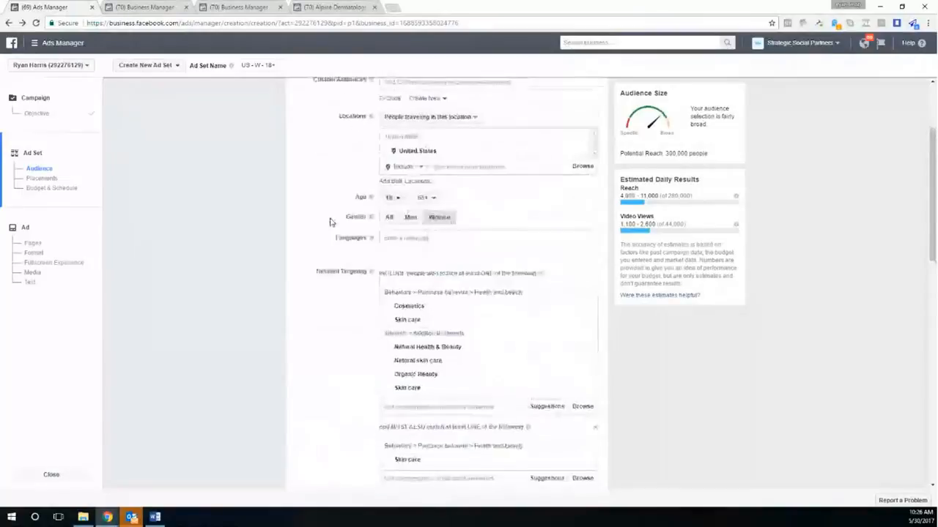
pyautogui.scroll(2, 330, 222)
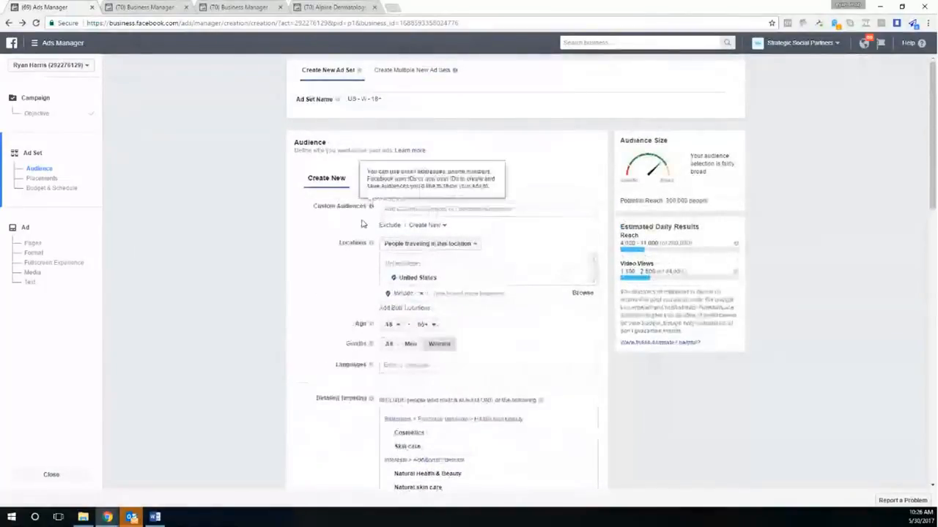
pyautogui.scroll(-3, 362, 223)
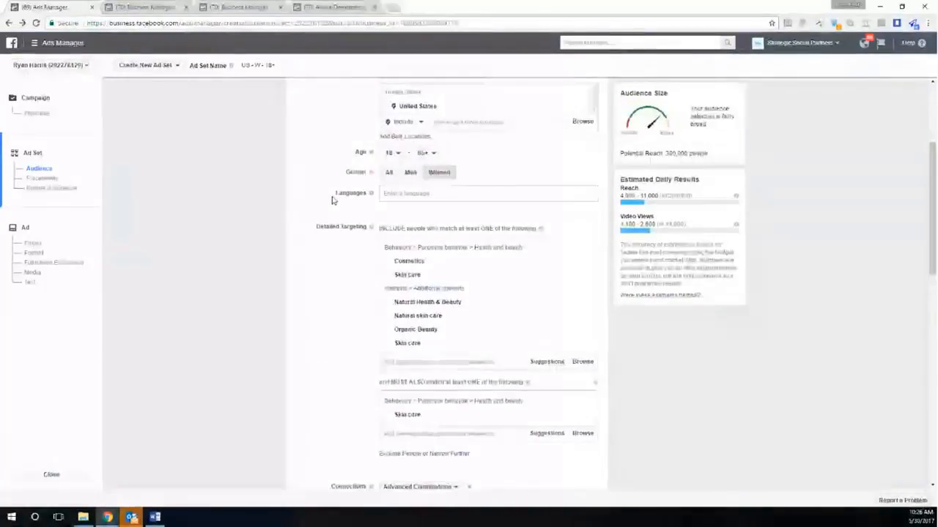
pyautogui.scroll(2, 331, 201)
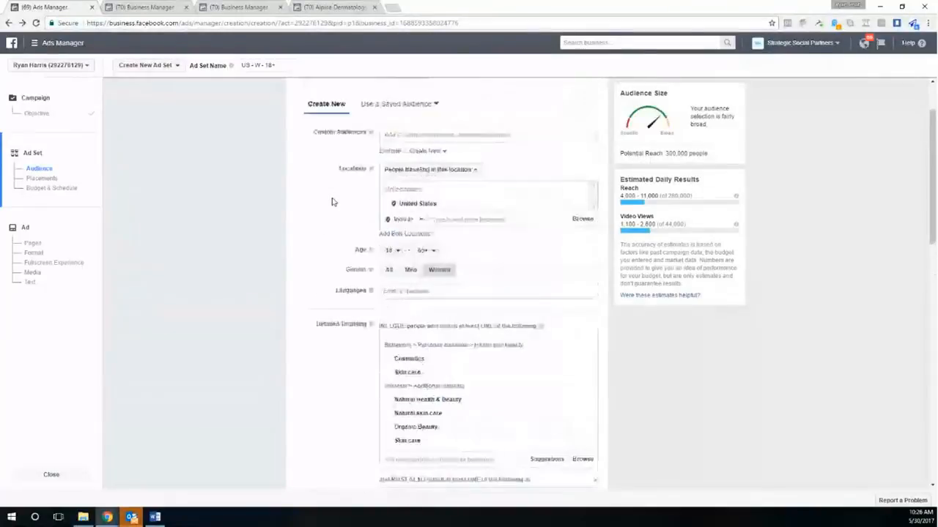
pyautogui.scroll(-1, 332, 202)
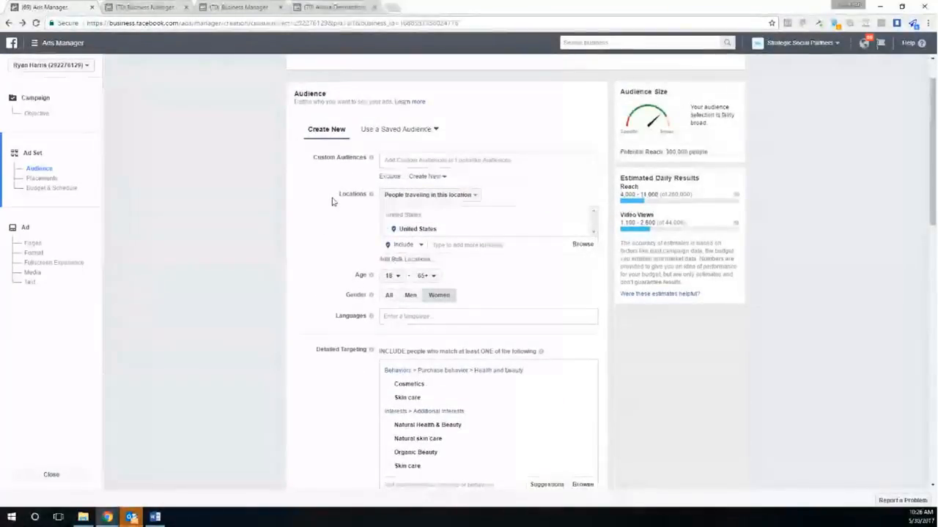
# Step: Add an exclusion group to the detailed targeting and browse its Facebook Categories under More Categories without selecting any
pyautogui.scroll(-5, 350, 272)
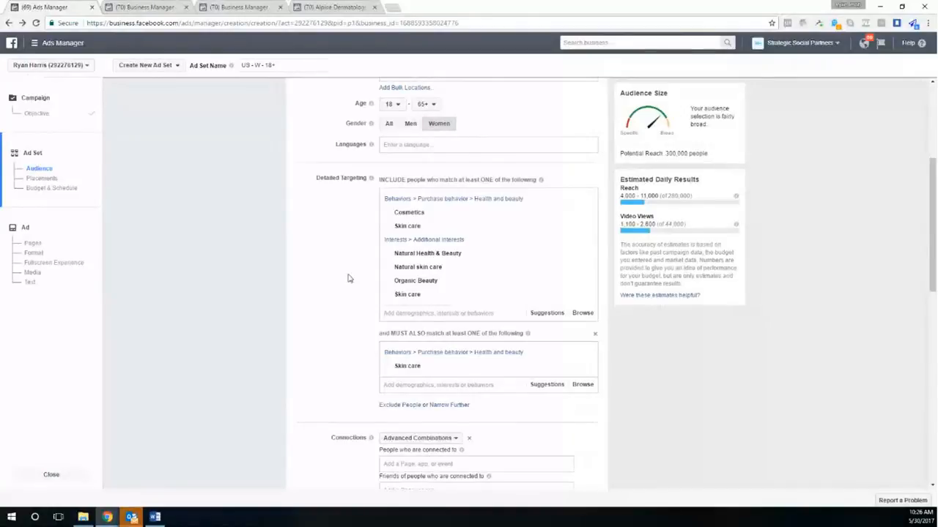
pyautogui.click(392, 406)
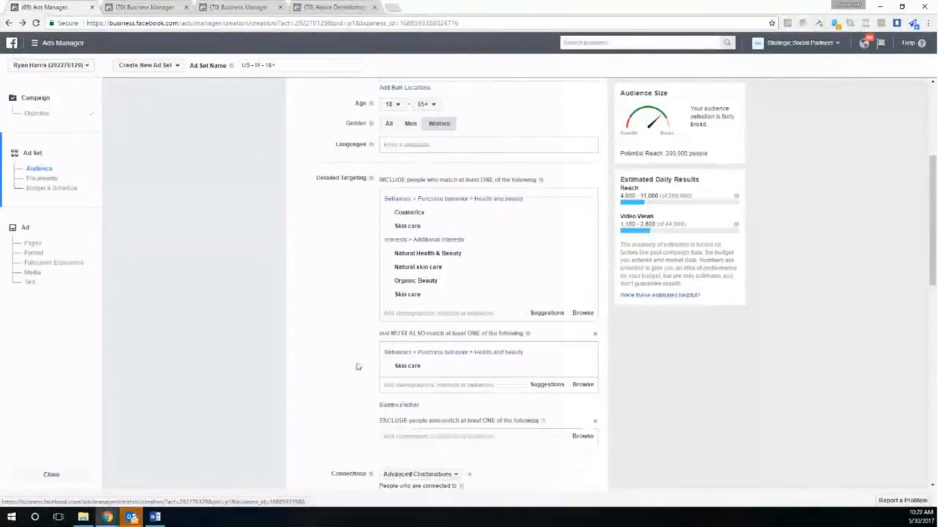
pyautogui.scroll(-2, 341, 330)
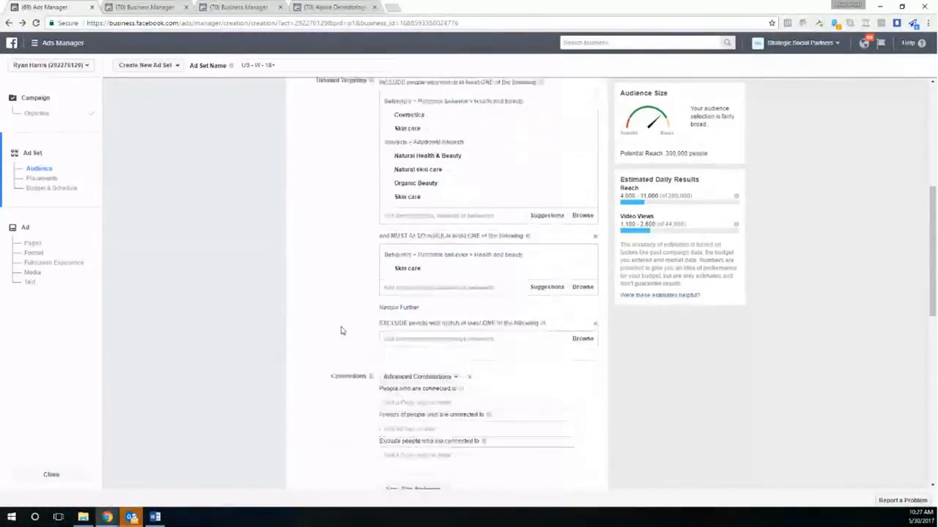
pyautogui.scroll(-1, 340, 330)
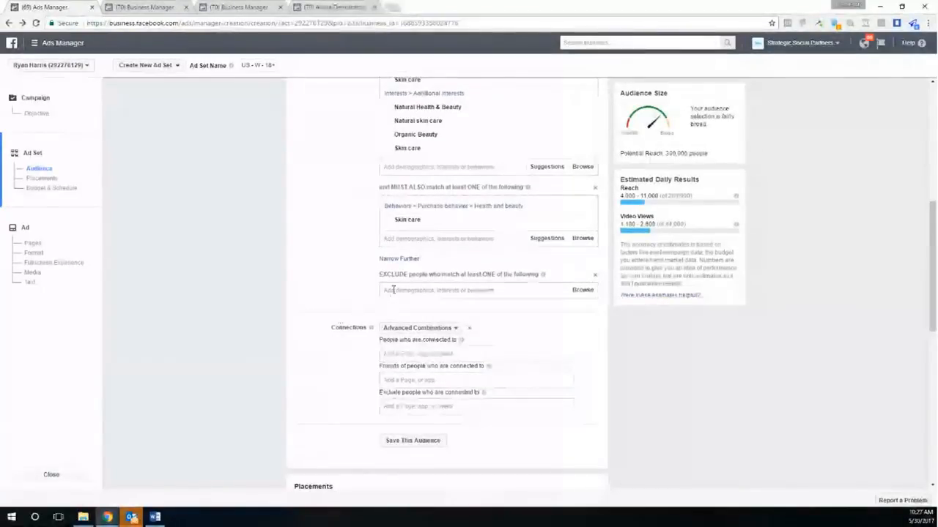
pyautogui.click(393, 290)
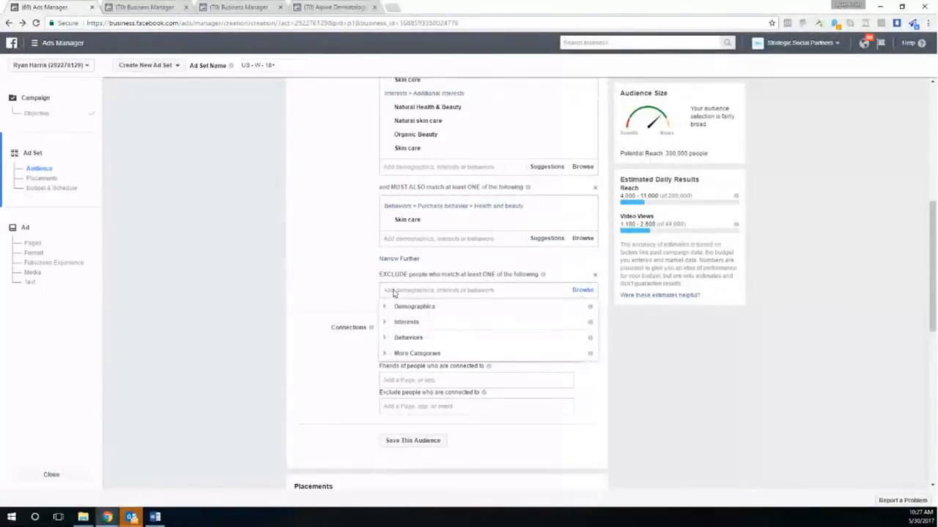
pyautogui.click(404, 355)
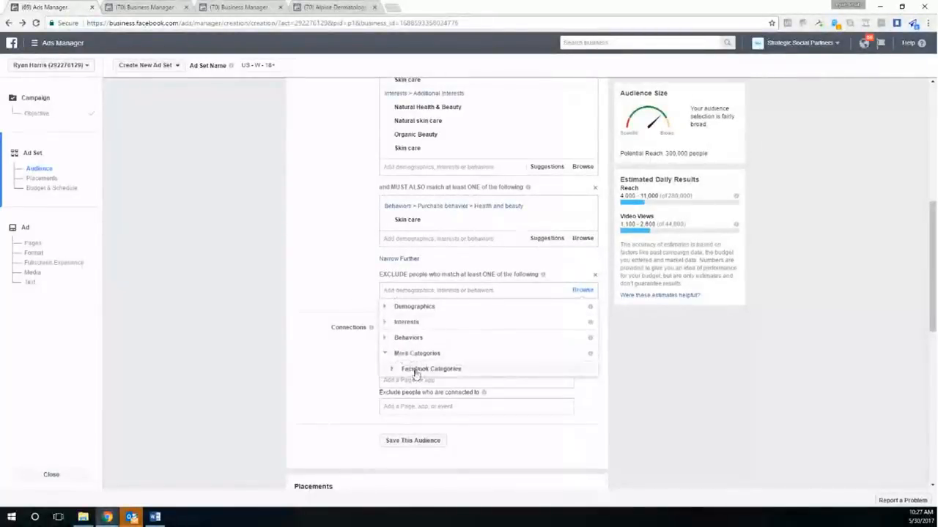
pyautogui.click(415, 369)
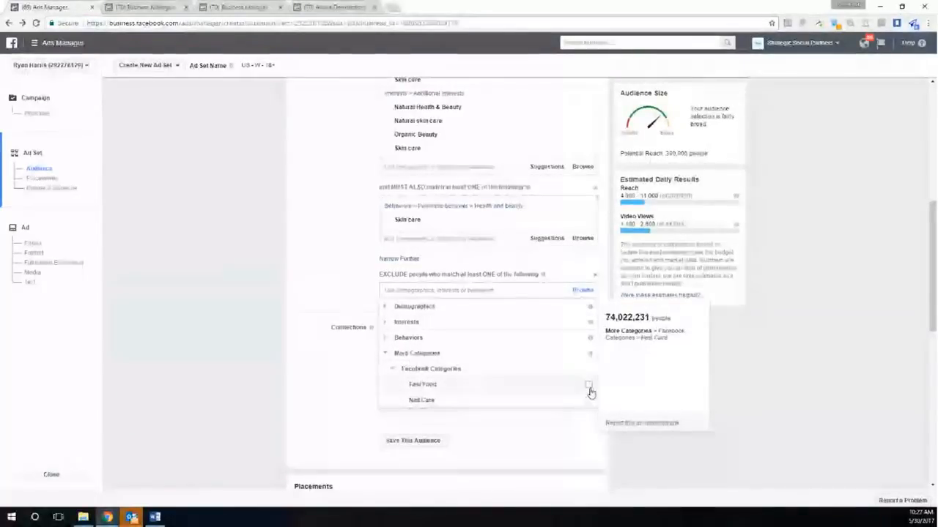
pyautogui.click(324, 268)
pyautogui.scroll(2, 348, 274)
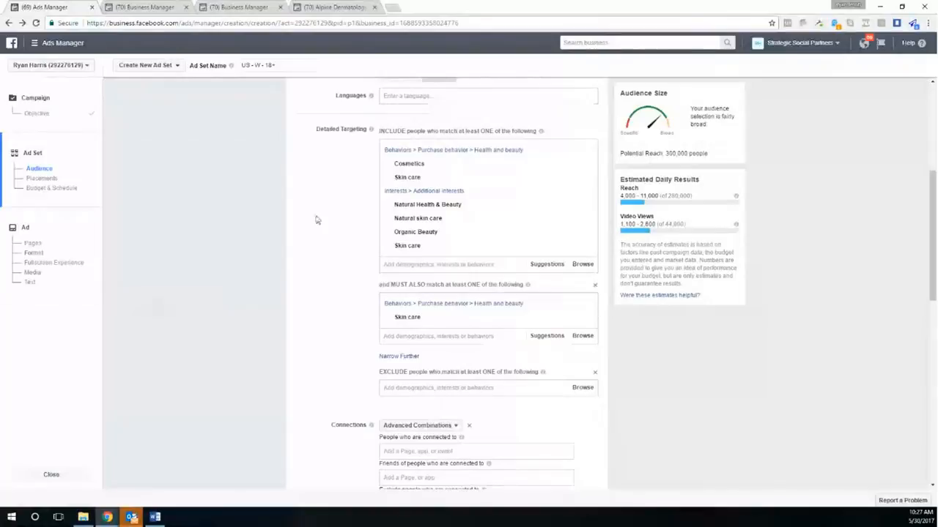
pyautogui.scroll(-1, 331, 242)
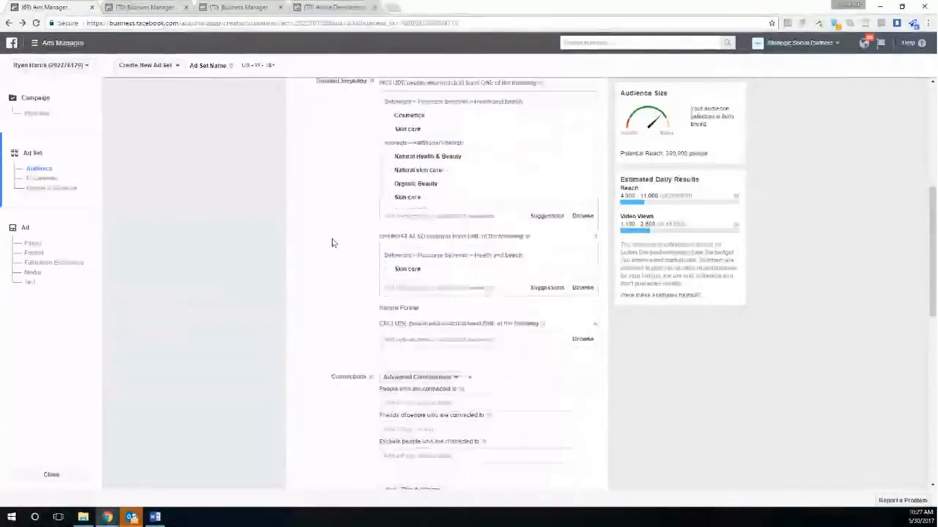
pyautogui.scroll(-1, 331, 242)
pyautogui.scroll(2, 331, 243)
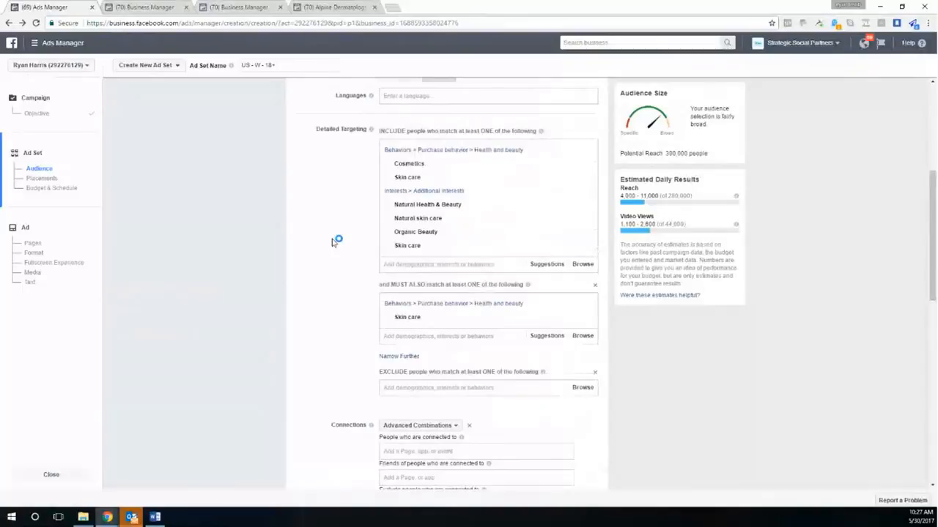
pyautogui.scroll(-1, 336, 268)
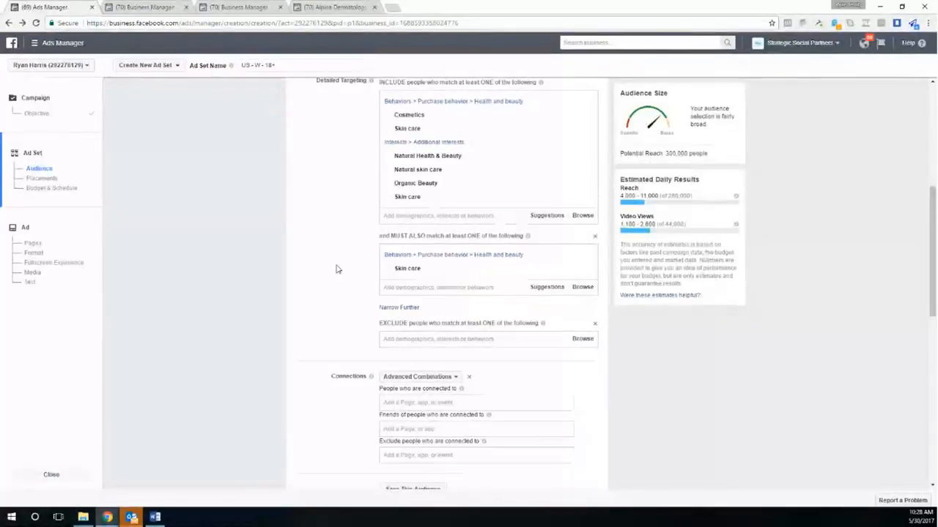
# Step: Replace the United States audience location with the city of Idaho Falls, Idaho
pyautogui.scroll(3, 425, 154)
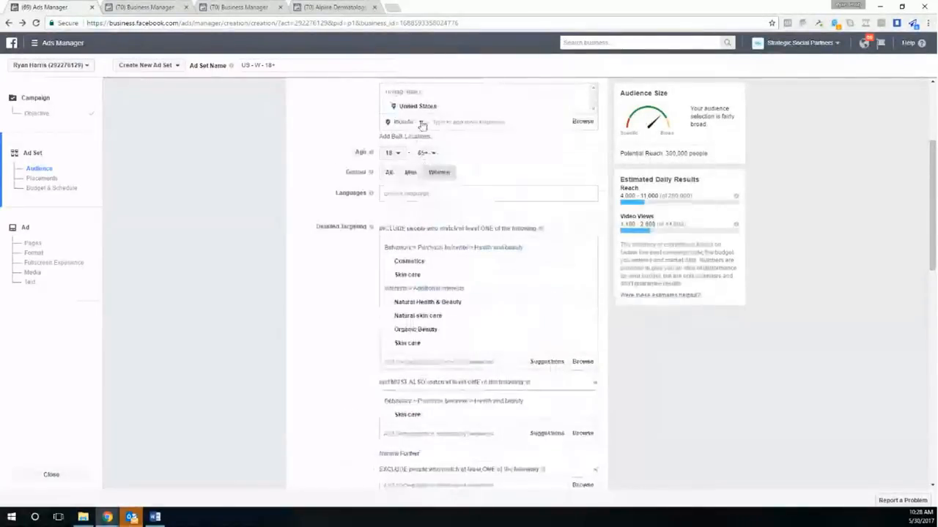
pyautogui.scroll(2, 429, 139)
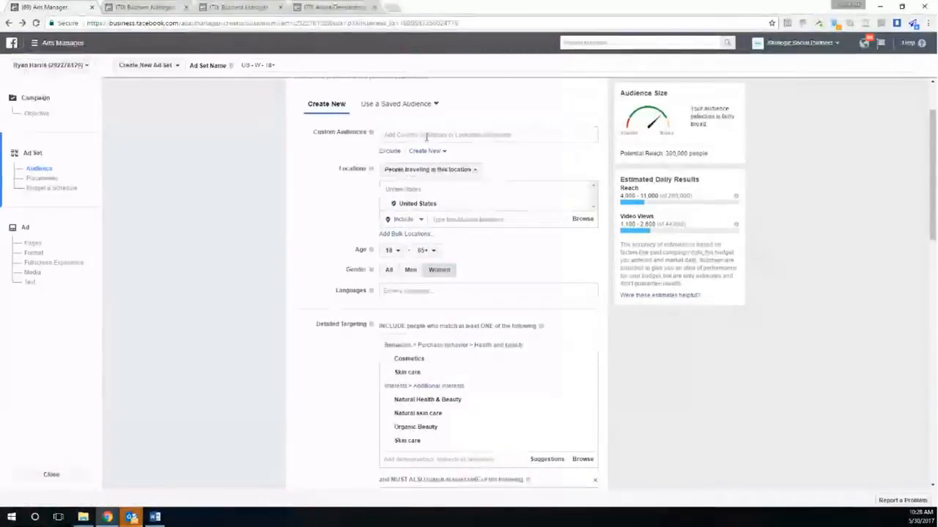
pyautogui.click(462, 223)
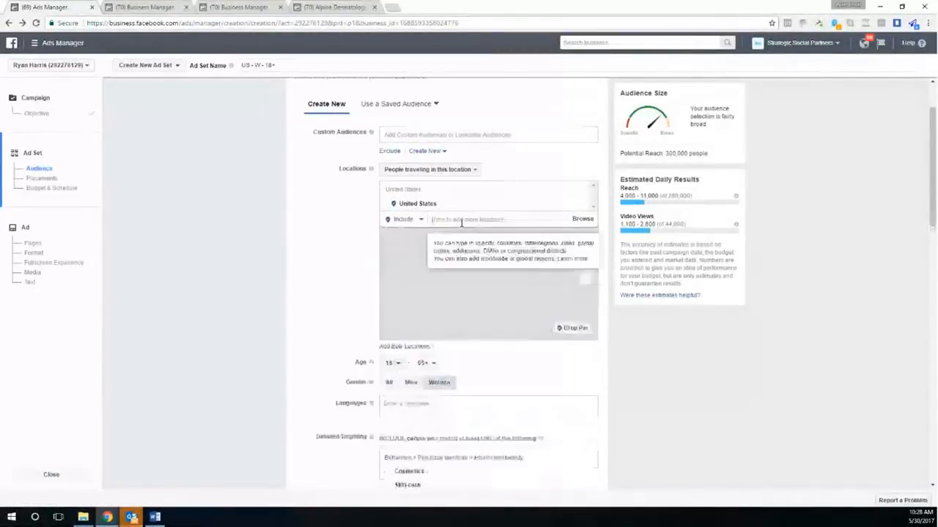
pyautogui.write('Ida')
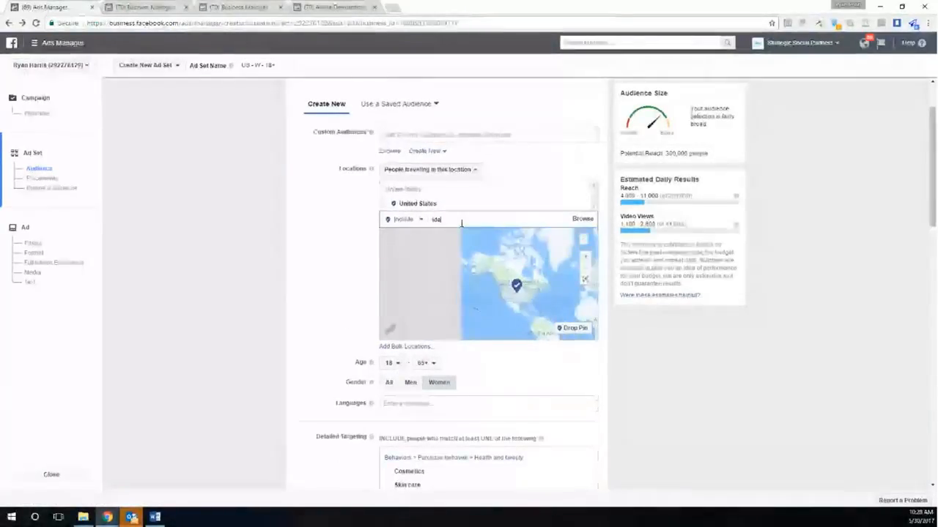
pyautogui.write('ho falls')
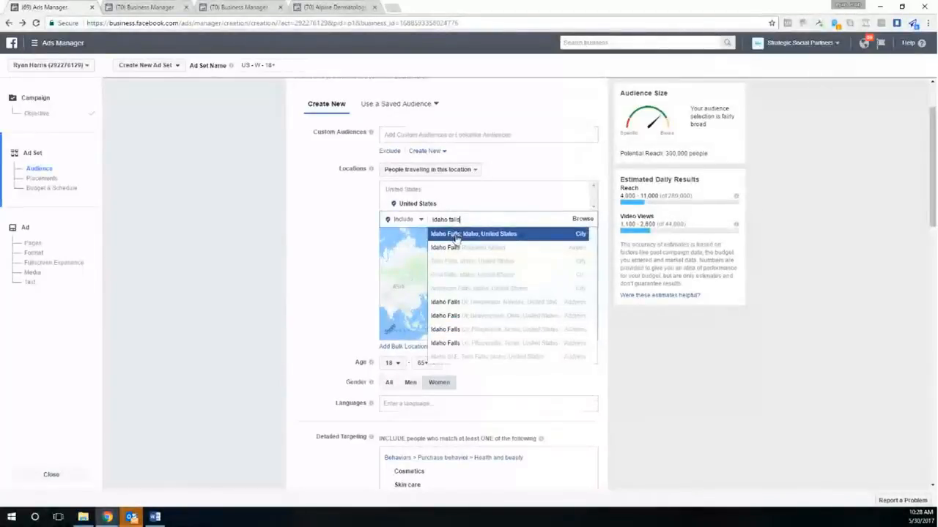
pyautogui.press('Return')
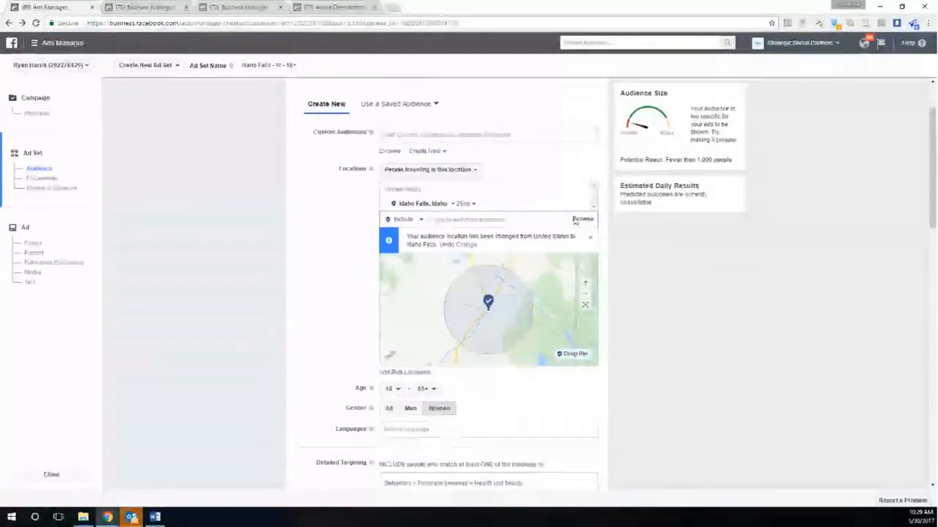
# Step: Set the radius around Idaho Falls to 50 miles, including the cities within it
pyautogui.click(466, 204)
pyautogui.moveTo(479, 250); pyautogui.dragTo(501, 252)
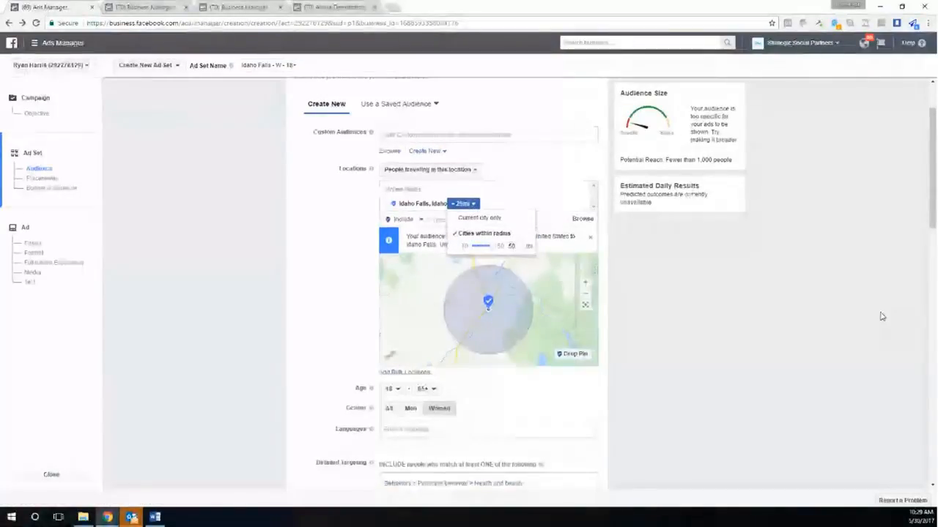
pyautogui.click(881, 316)
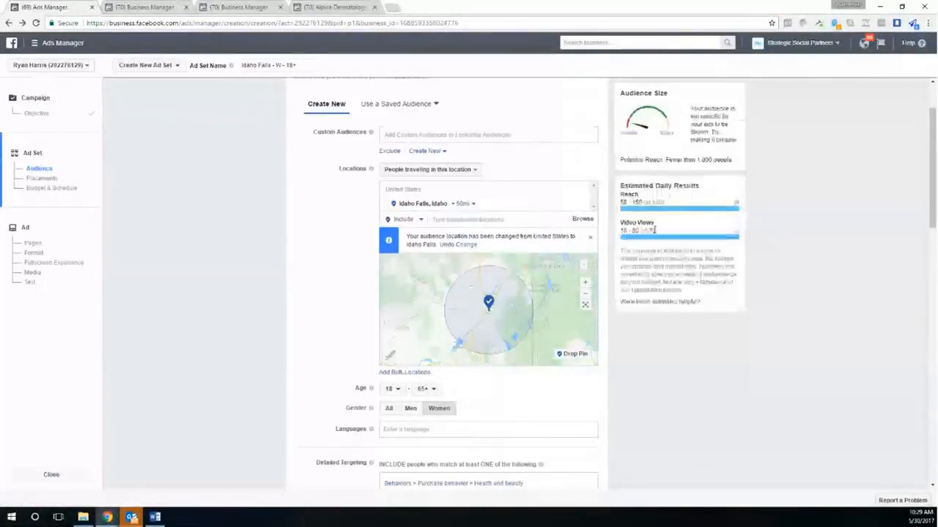